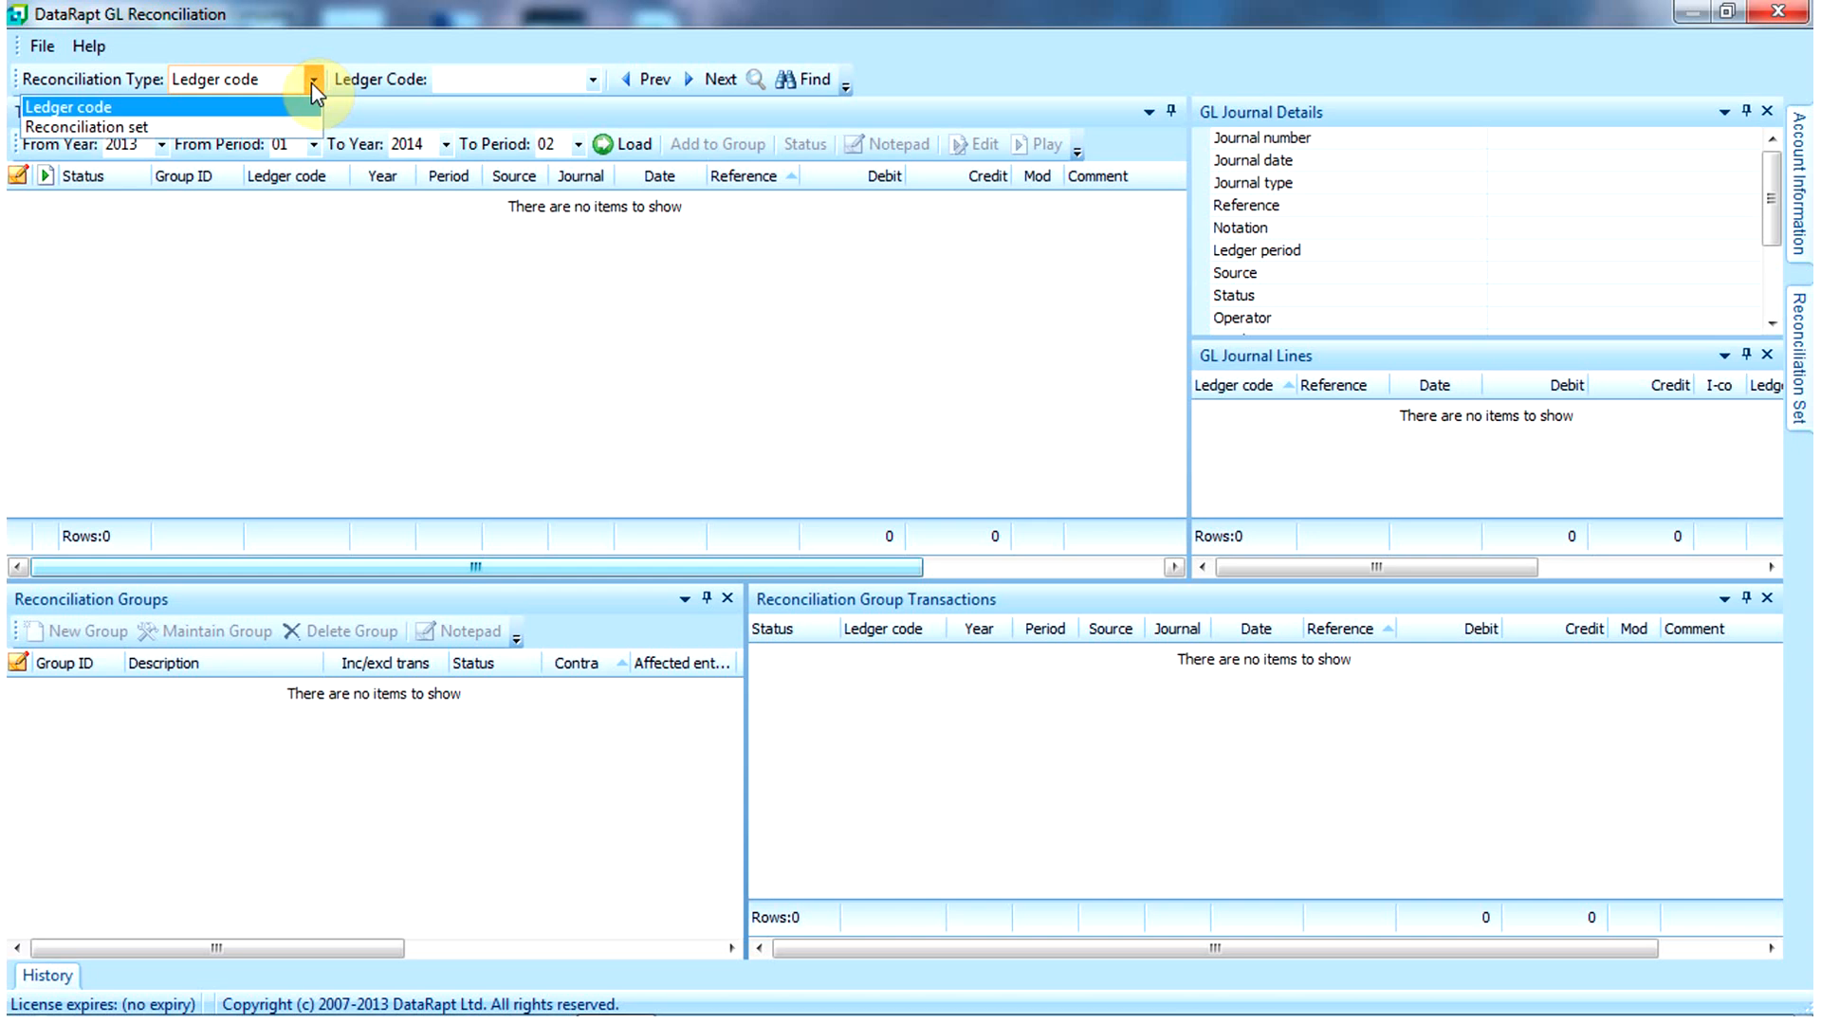
# Step: Reconcile by ledger code and load ledger 00-1210's 38 transactions for 2013/01 to 2014/02
pyautogui.click(450, 85)
pyautogui.write('00-1210')
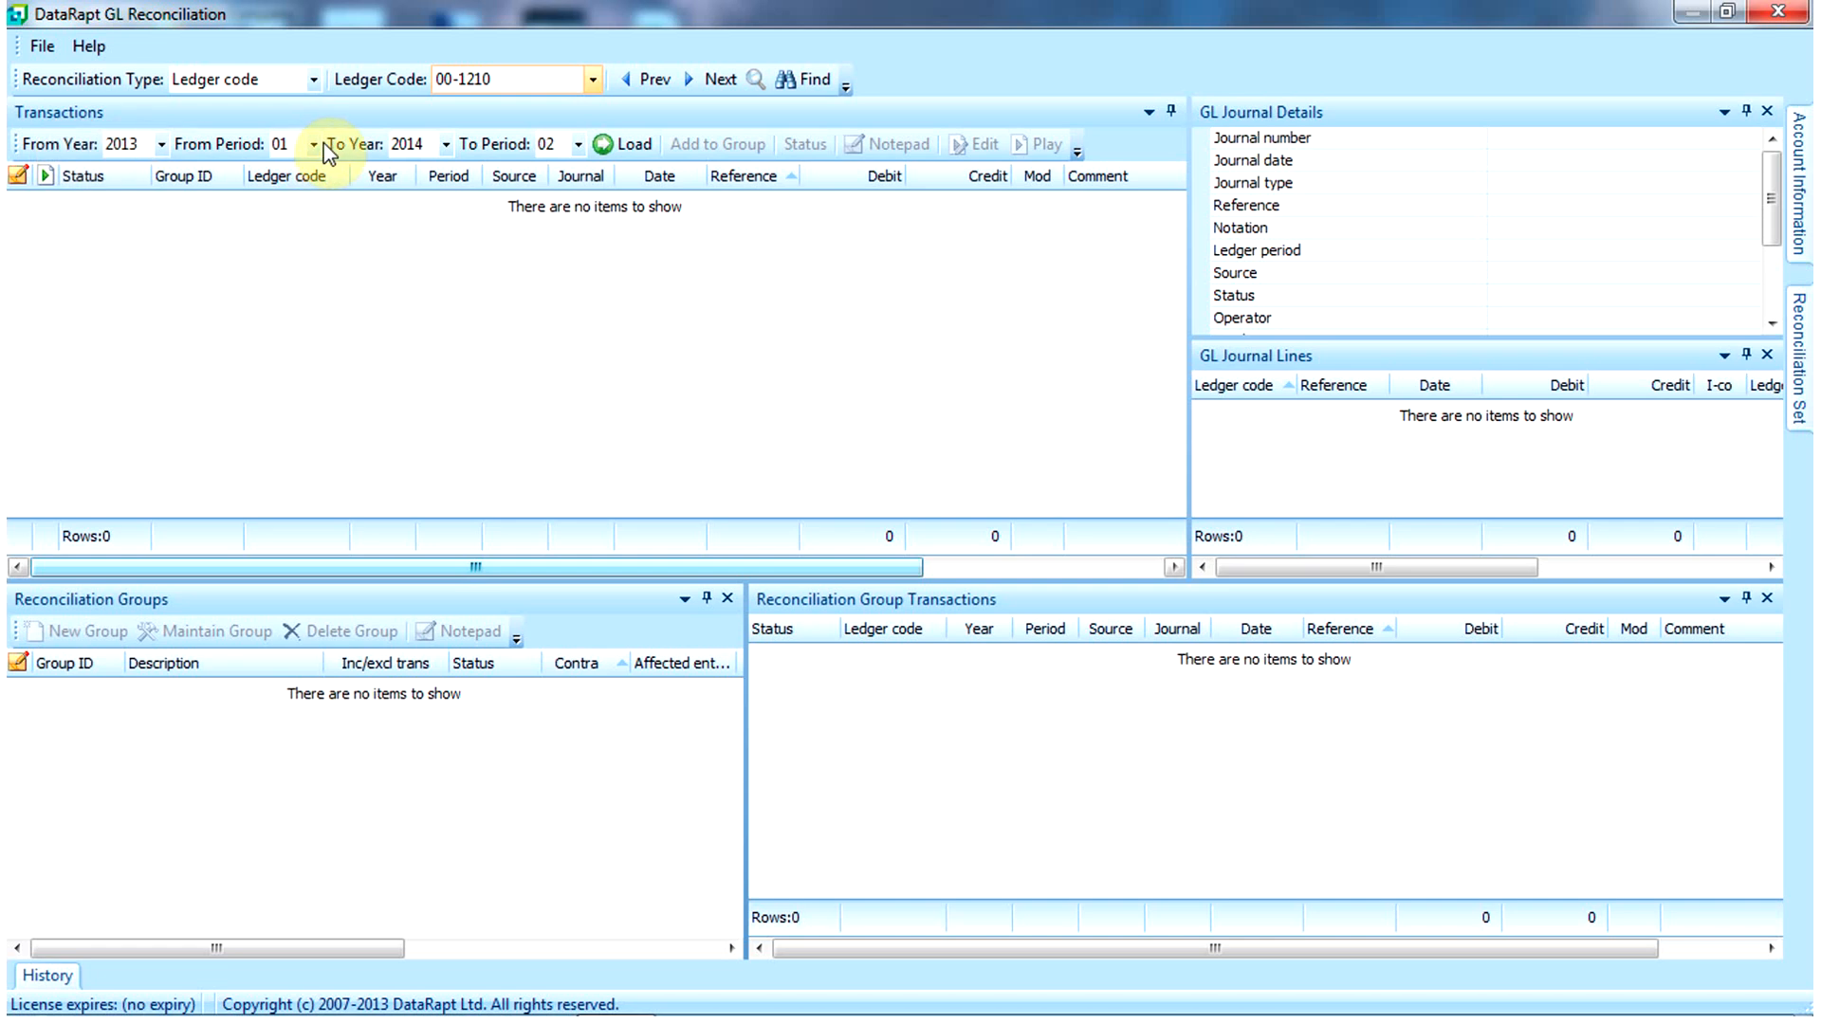
pyautogui.click(626, 147)
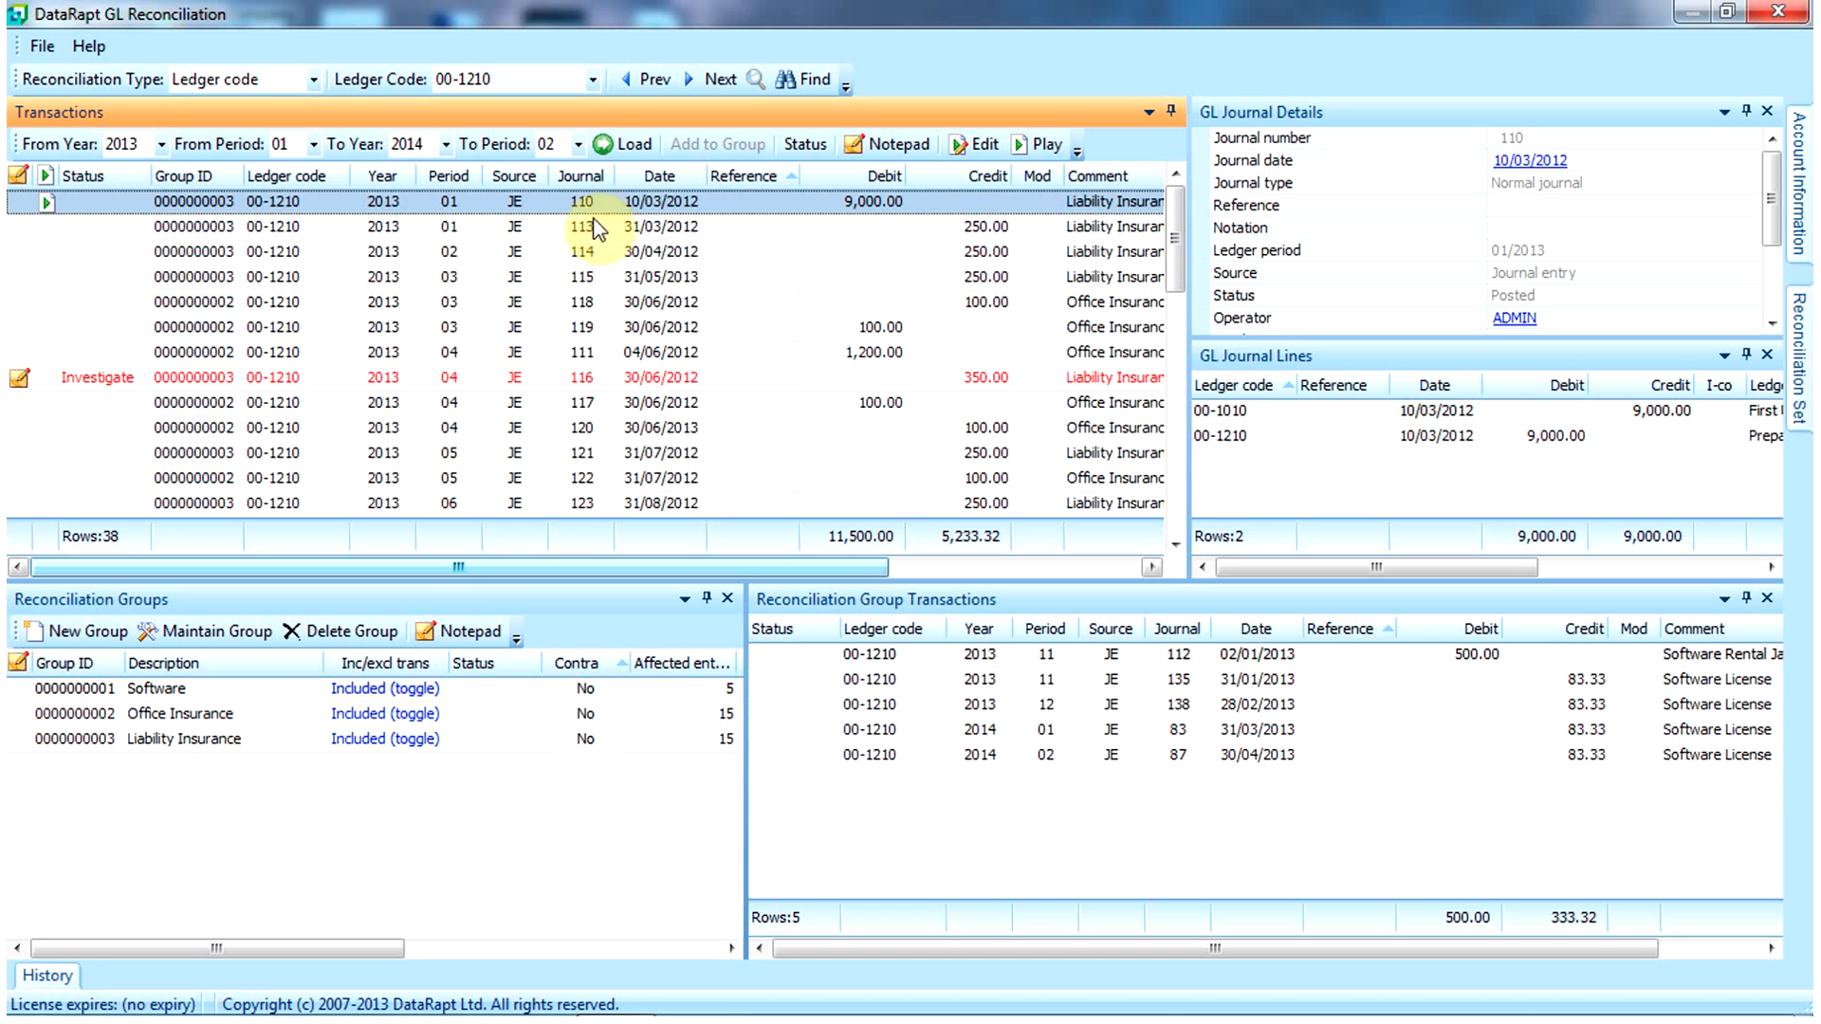
pyautogui.click(589, 304)
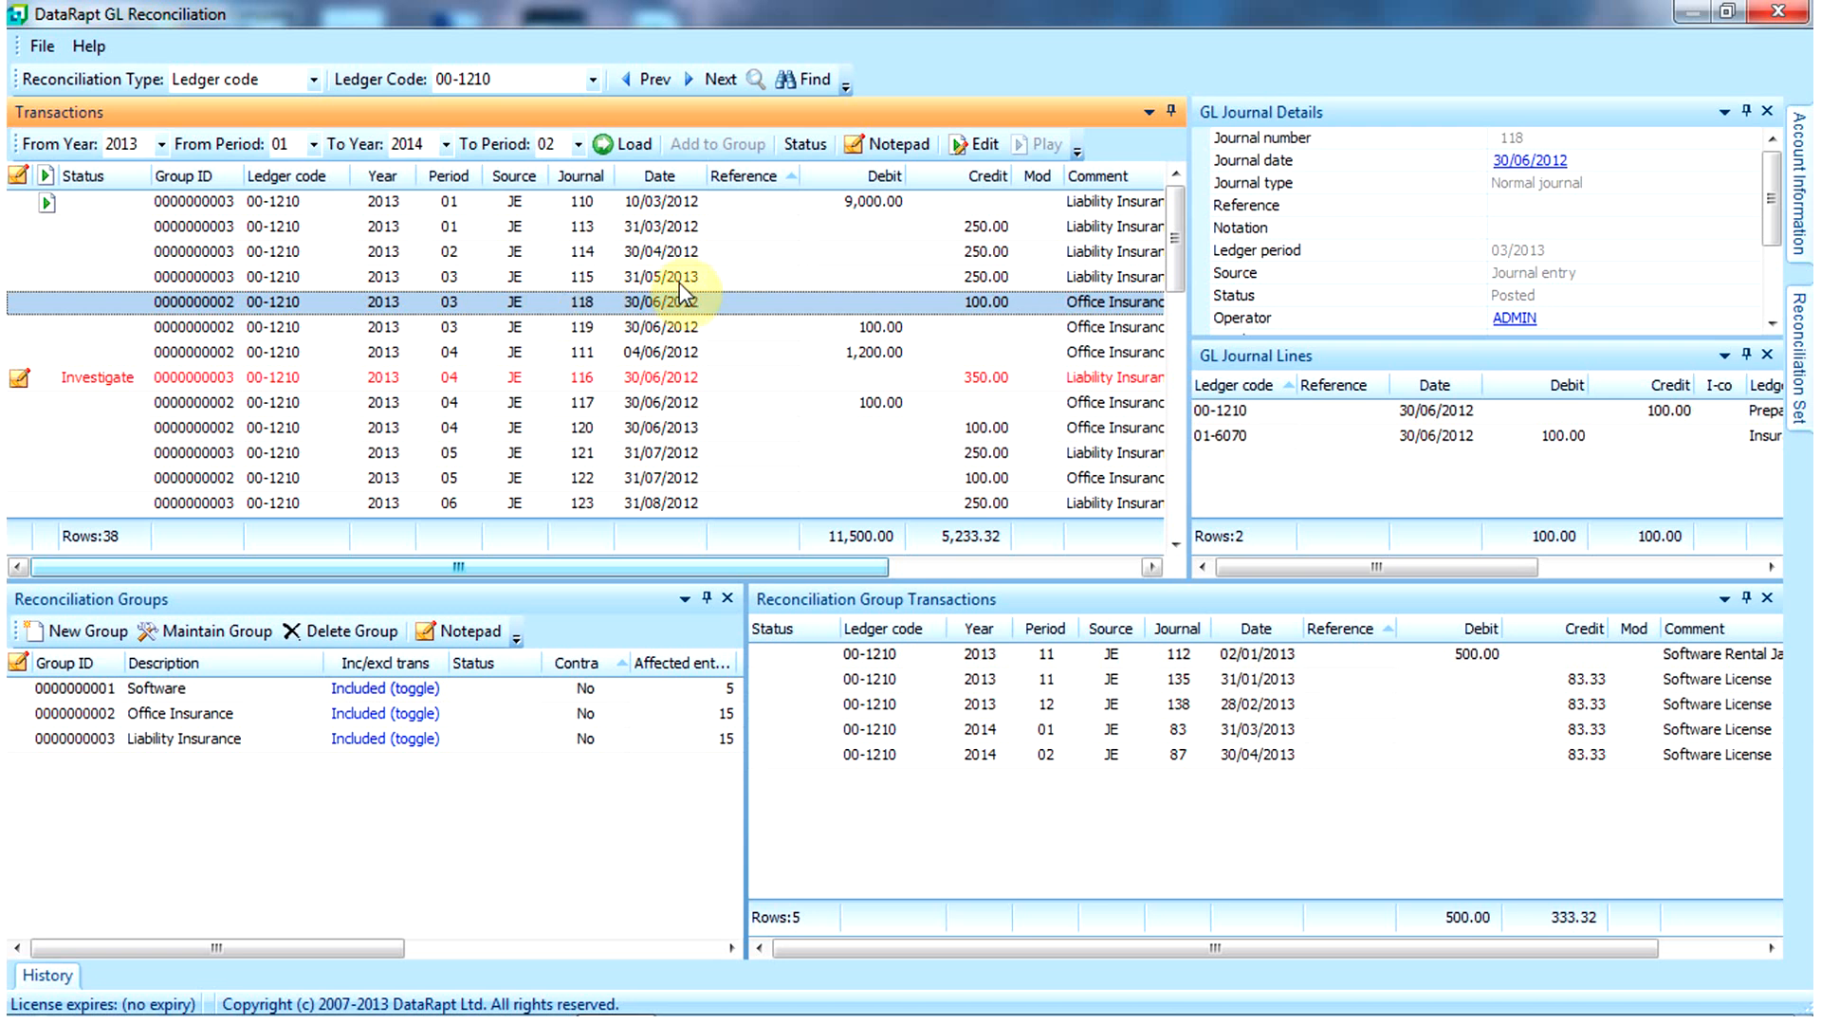
pyautogui.moveTo(1294, 423)
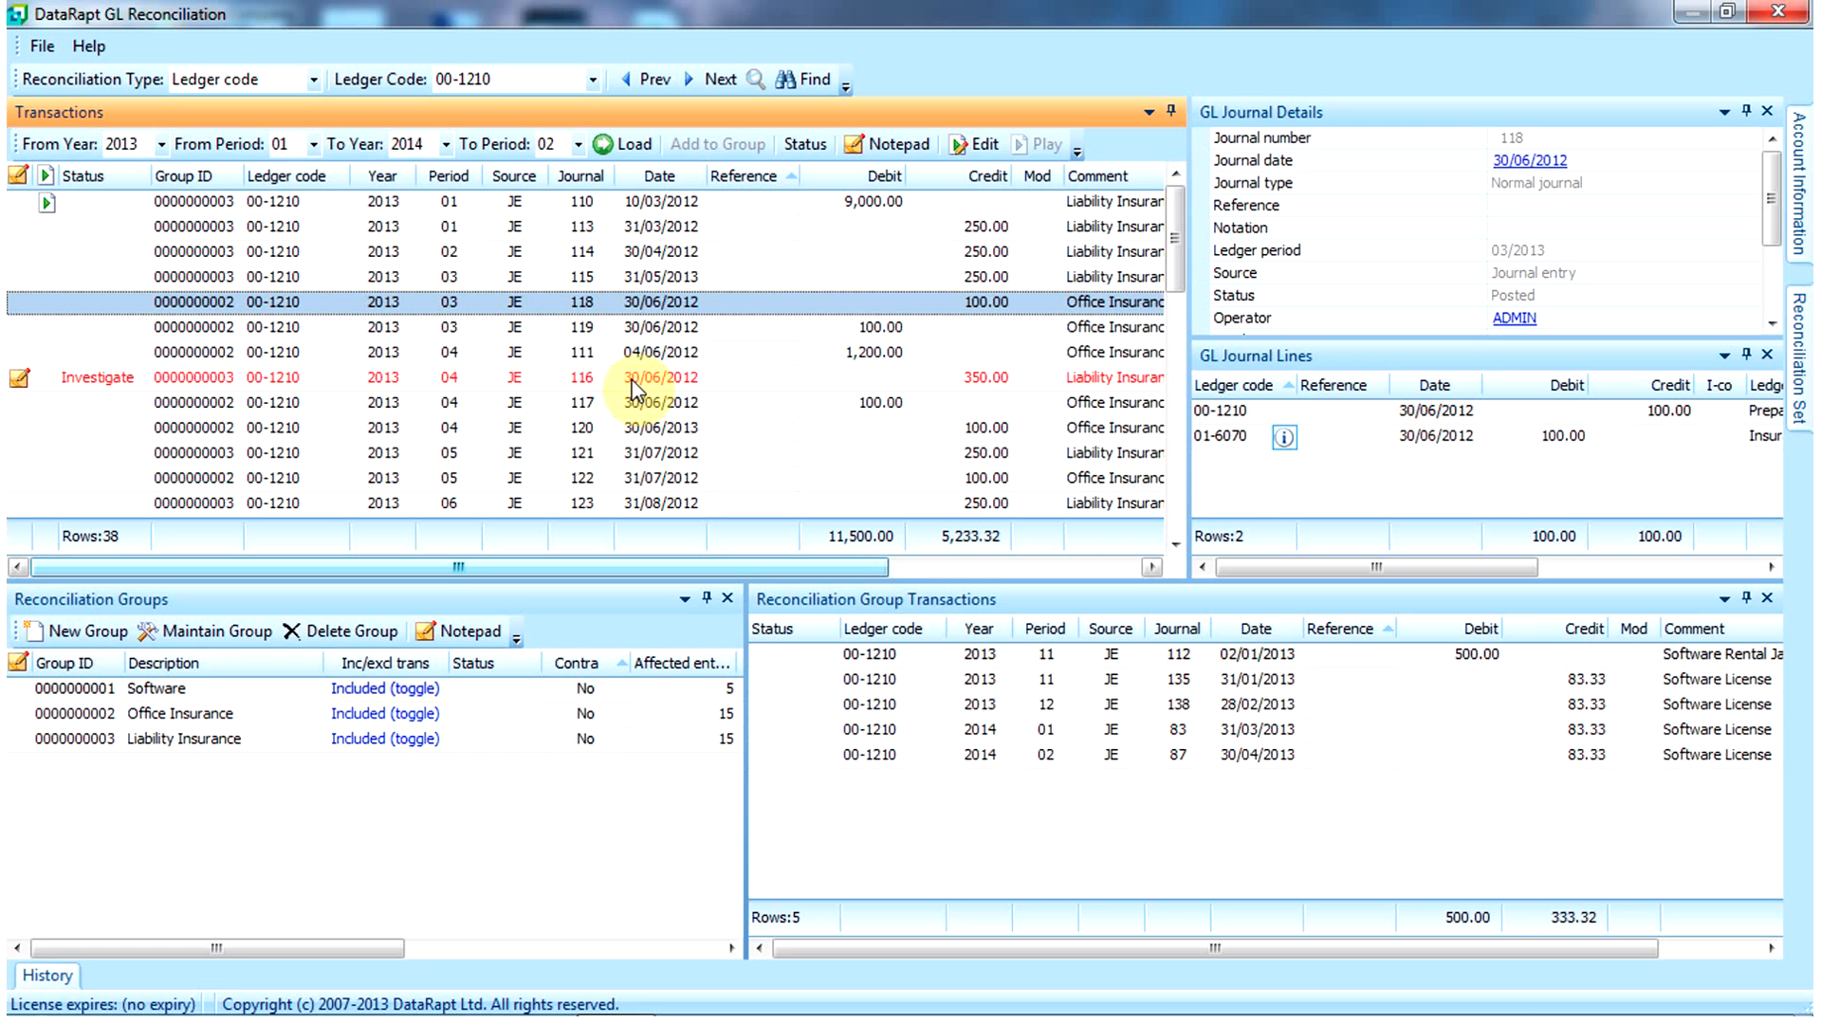
pyautogui.rightClick(880, 310)
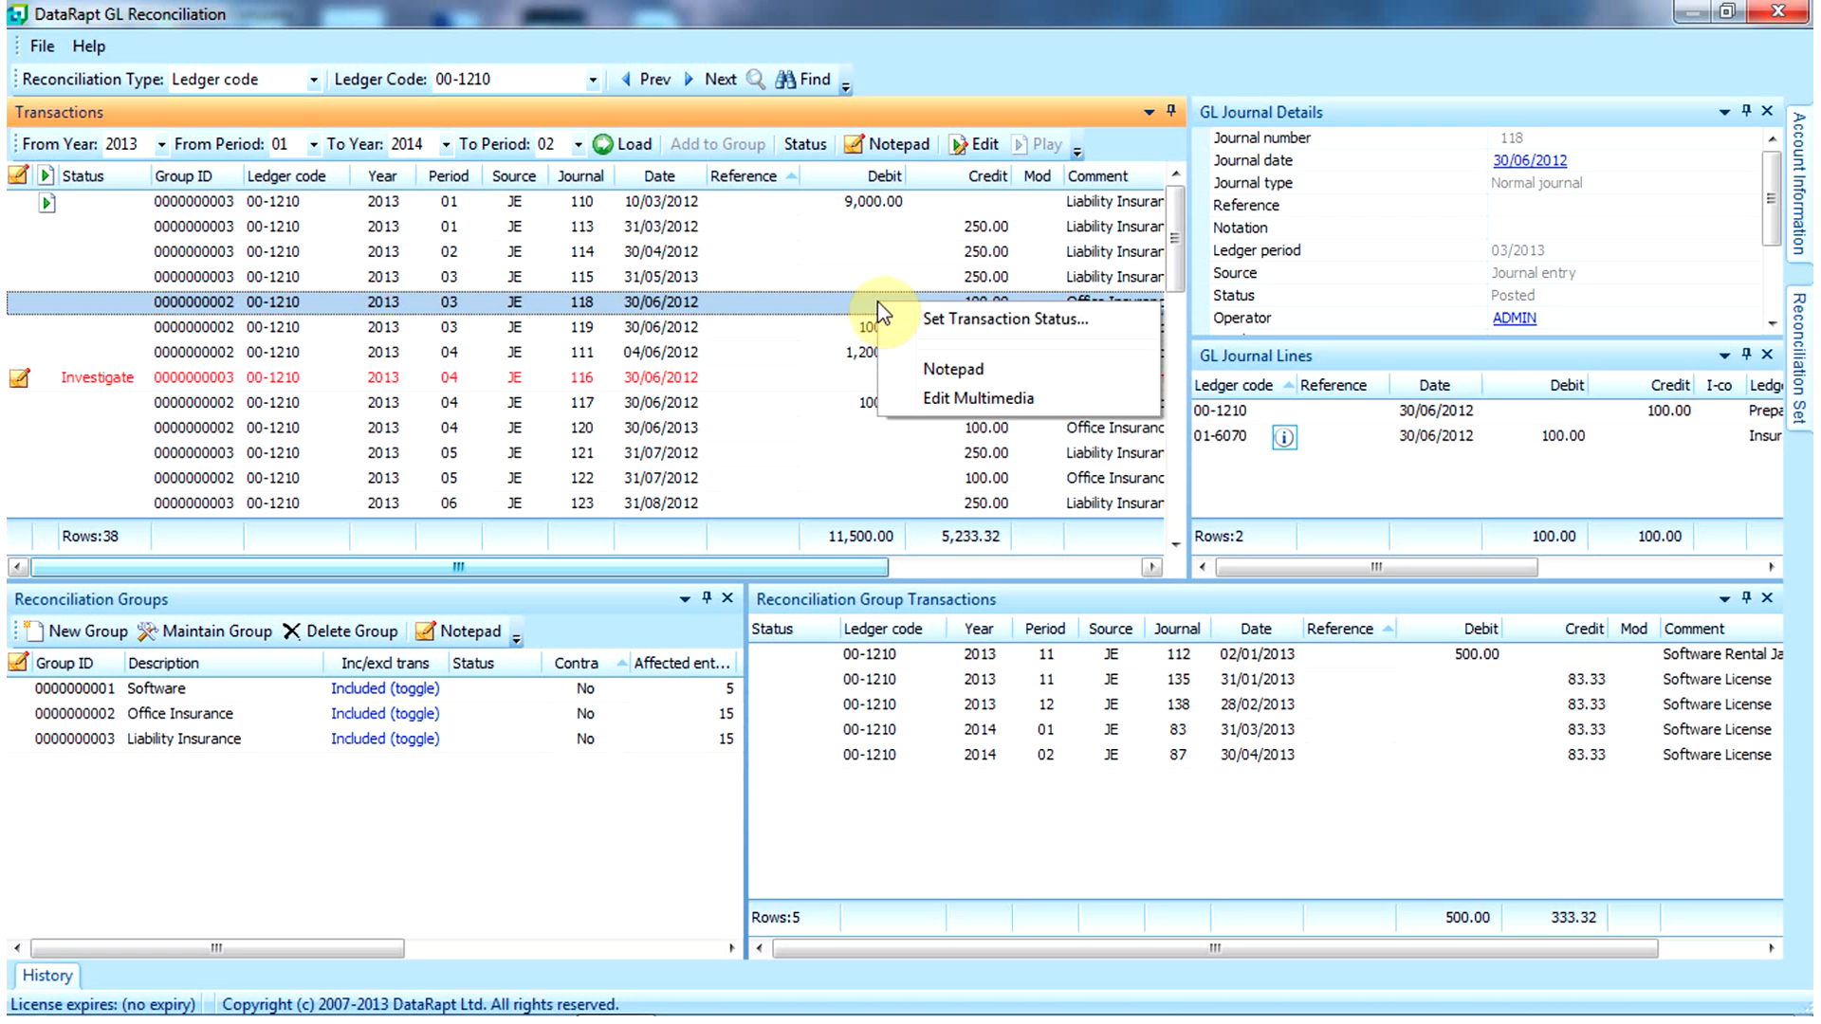
pyautogui.click(723, 301)
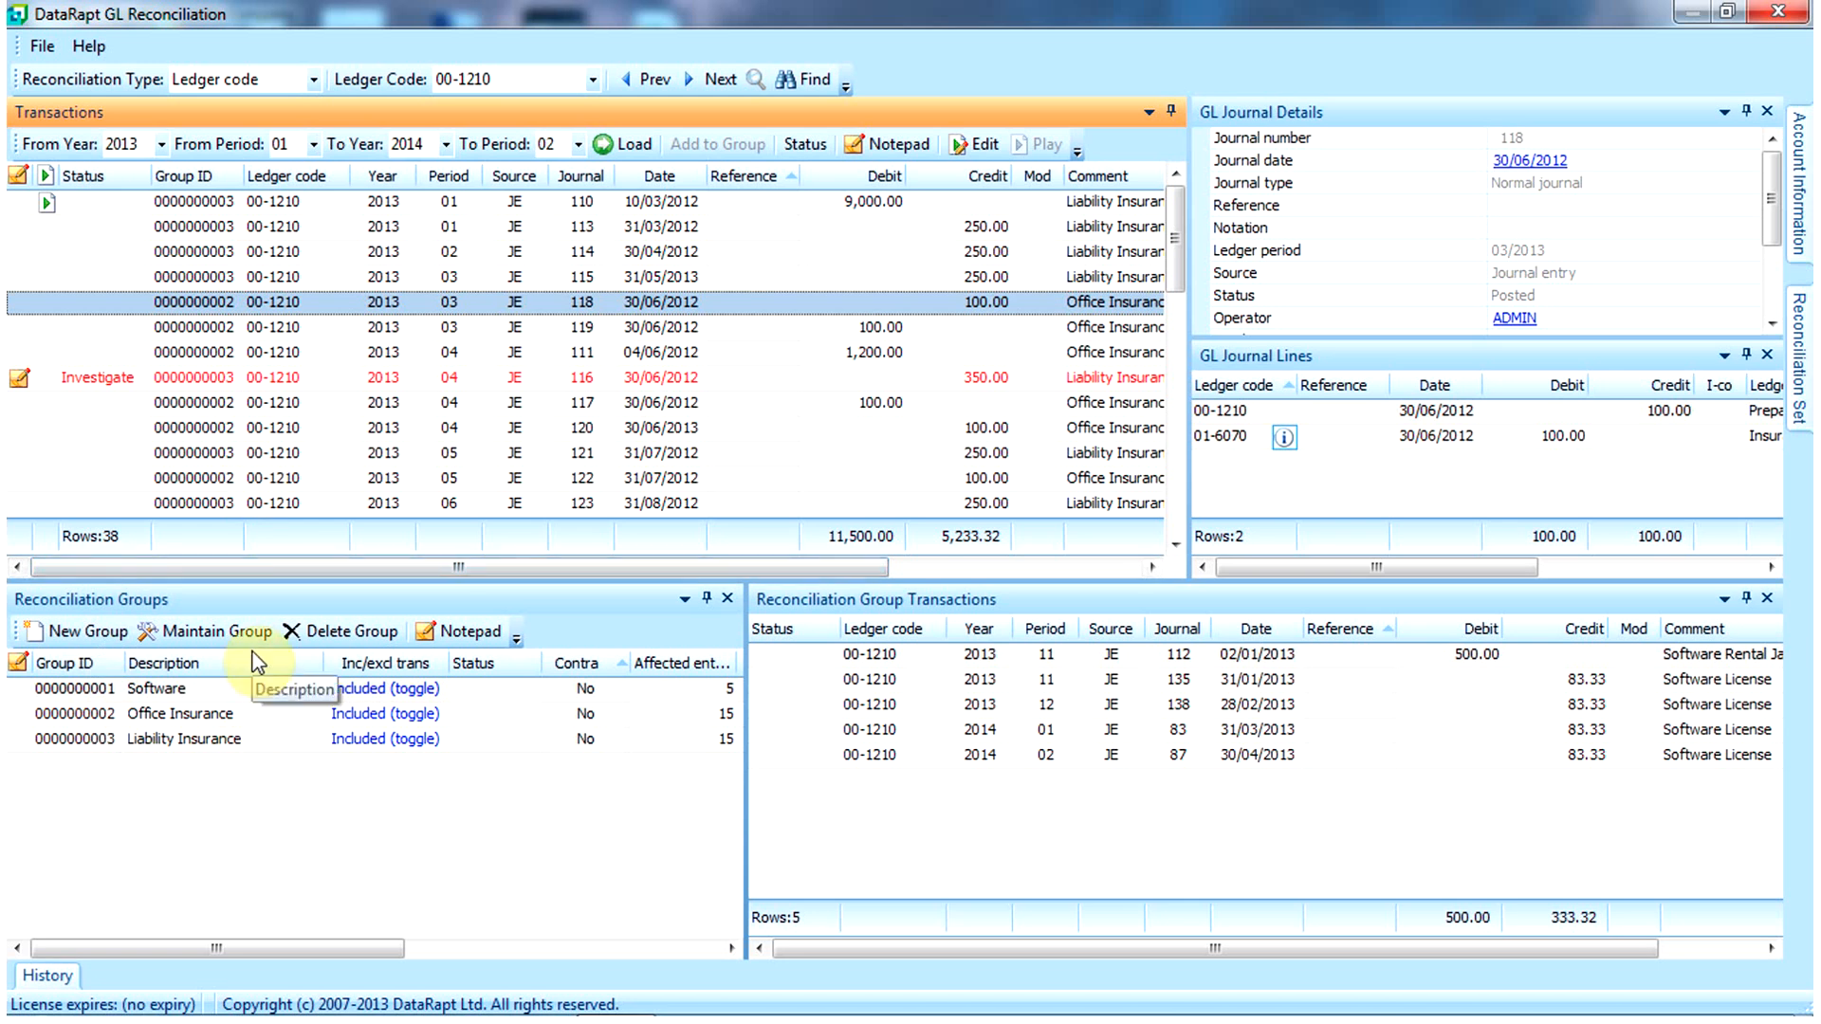
# Step: Start a new reconciliation group described as 'Car Insurance' with Contra group set to No
pyautogui.click(121, 644)
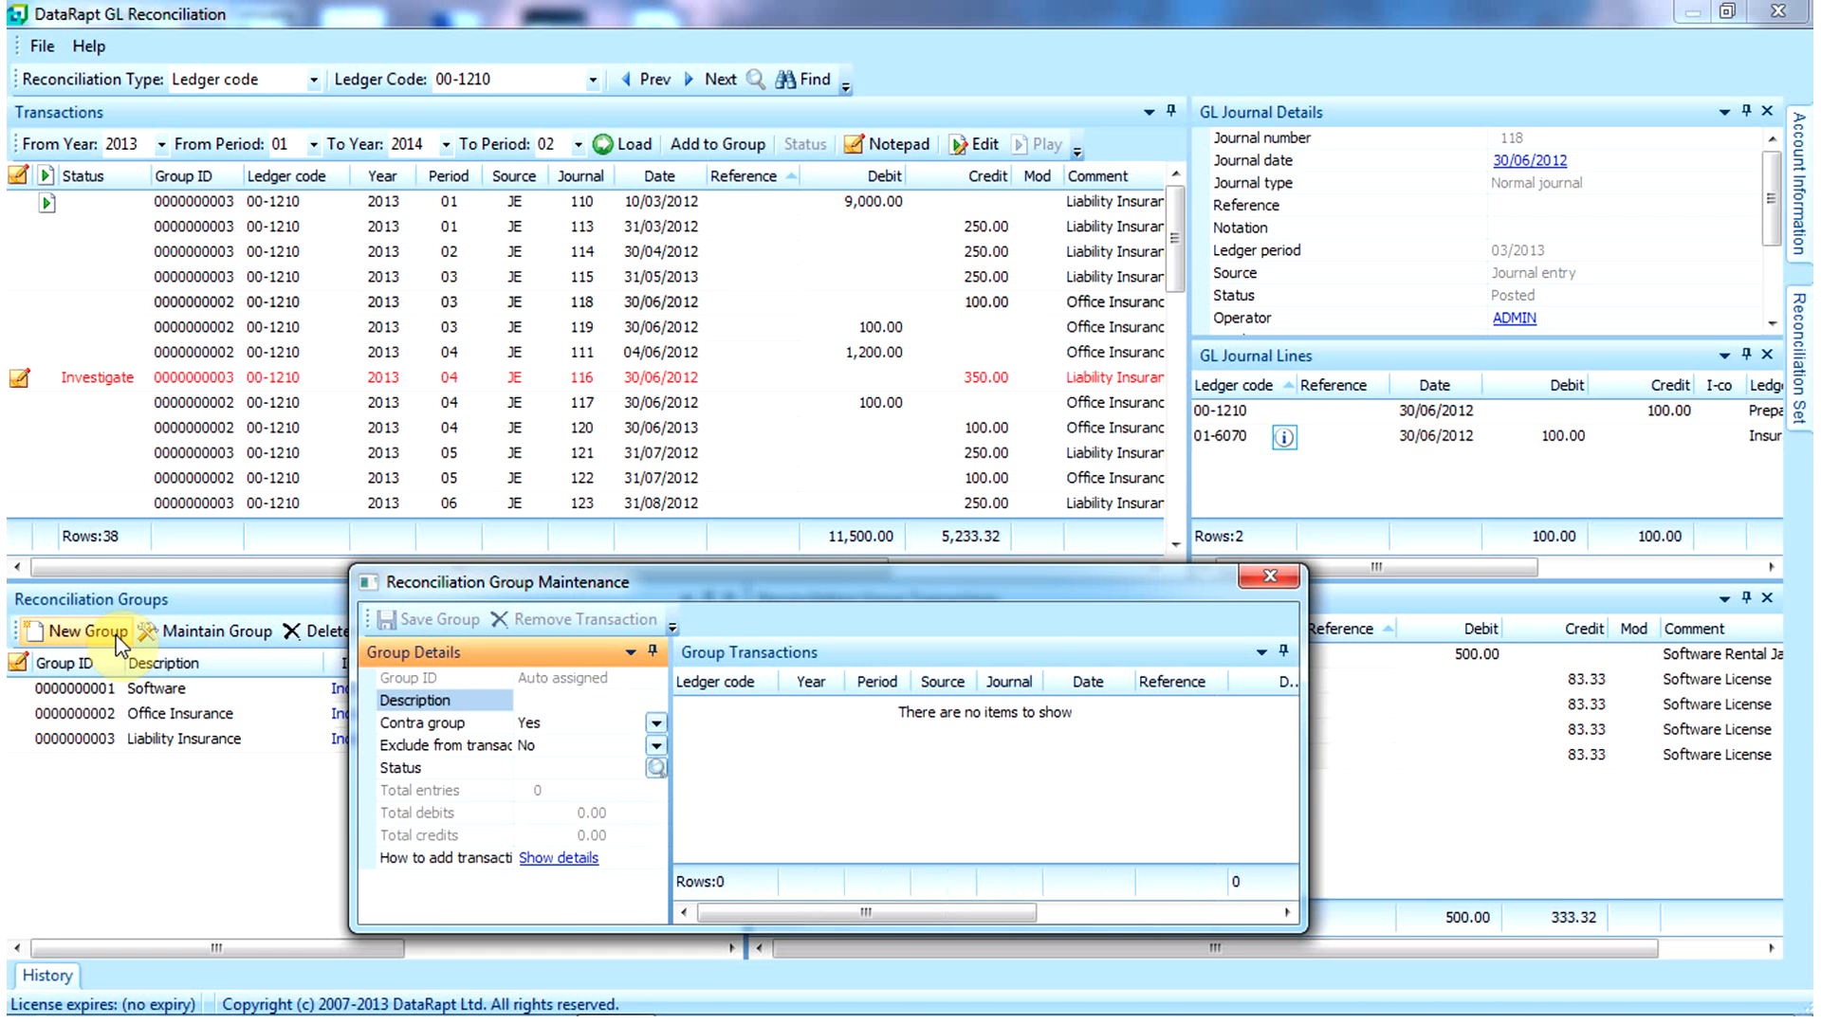
pyautogui.write('Car Insurance')
pyautogui.click(656, 724)
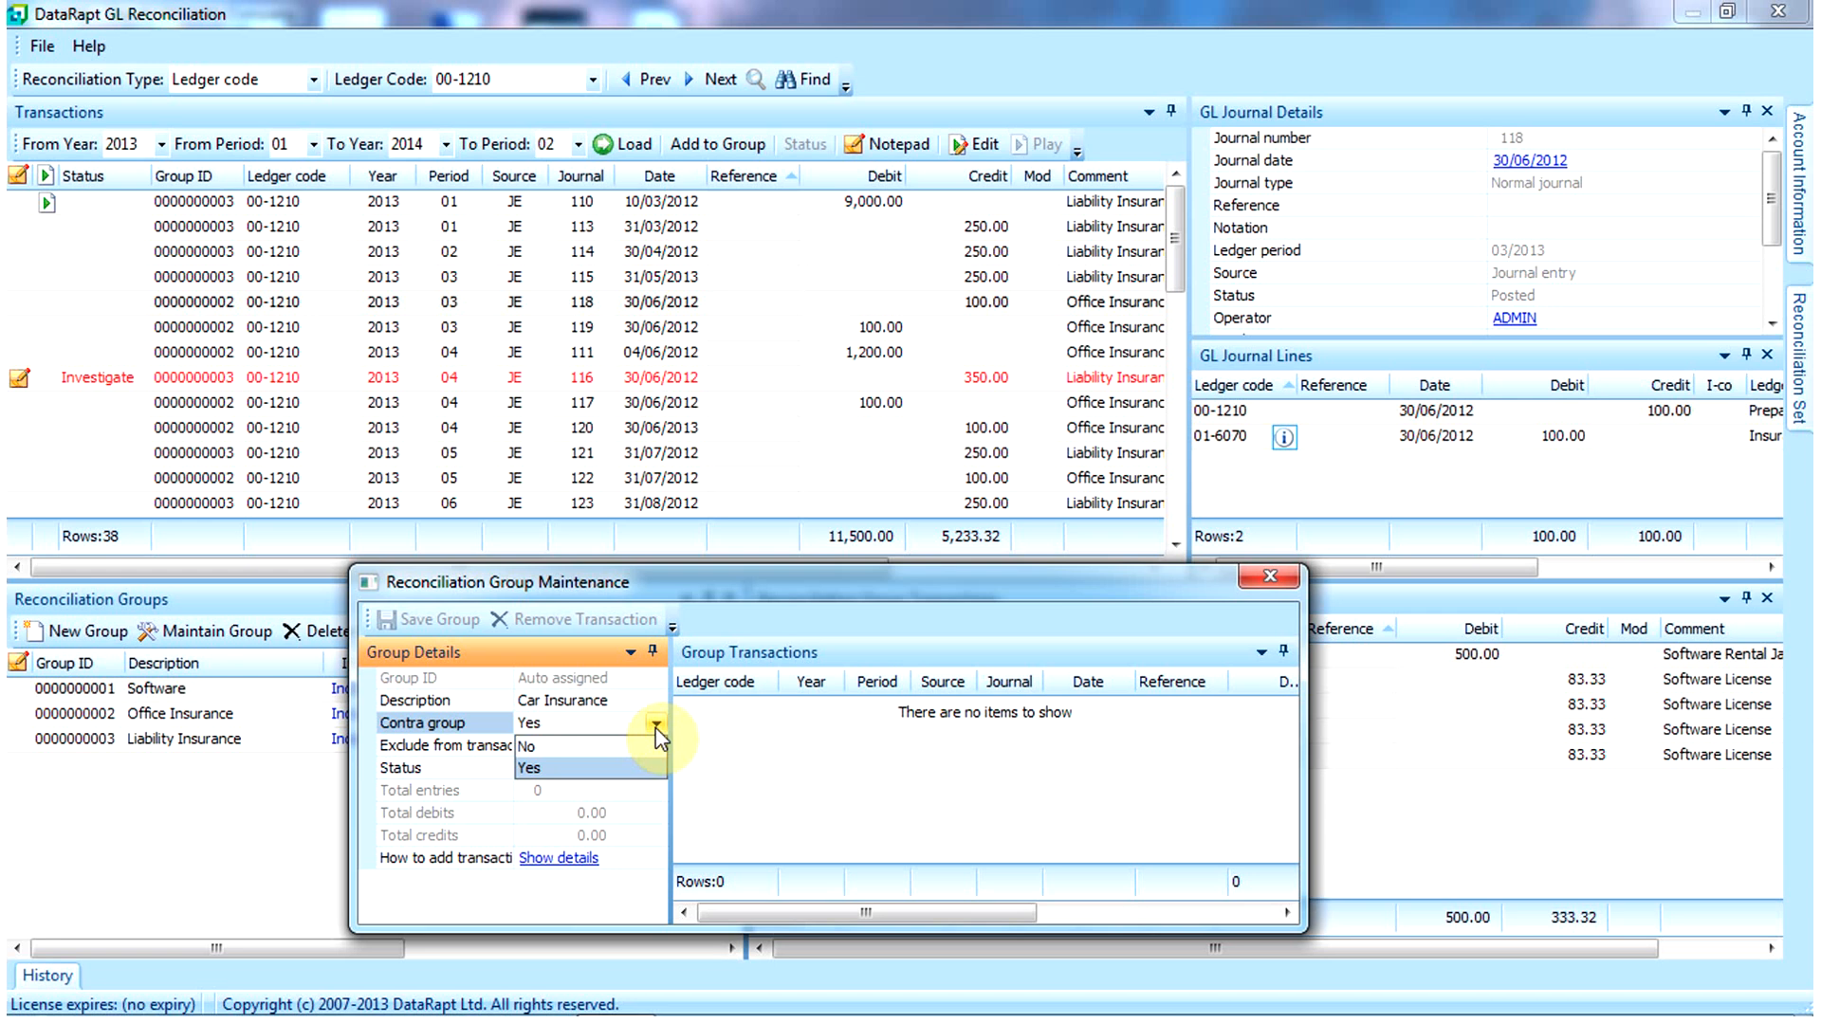
pyautogui.click(588, 747)
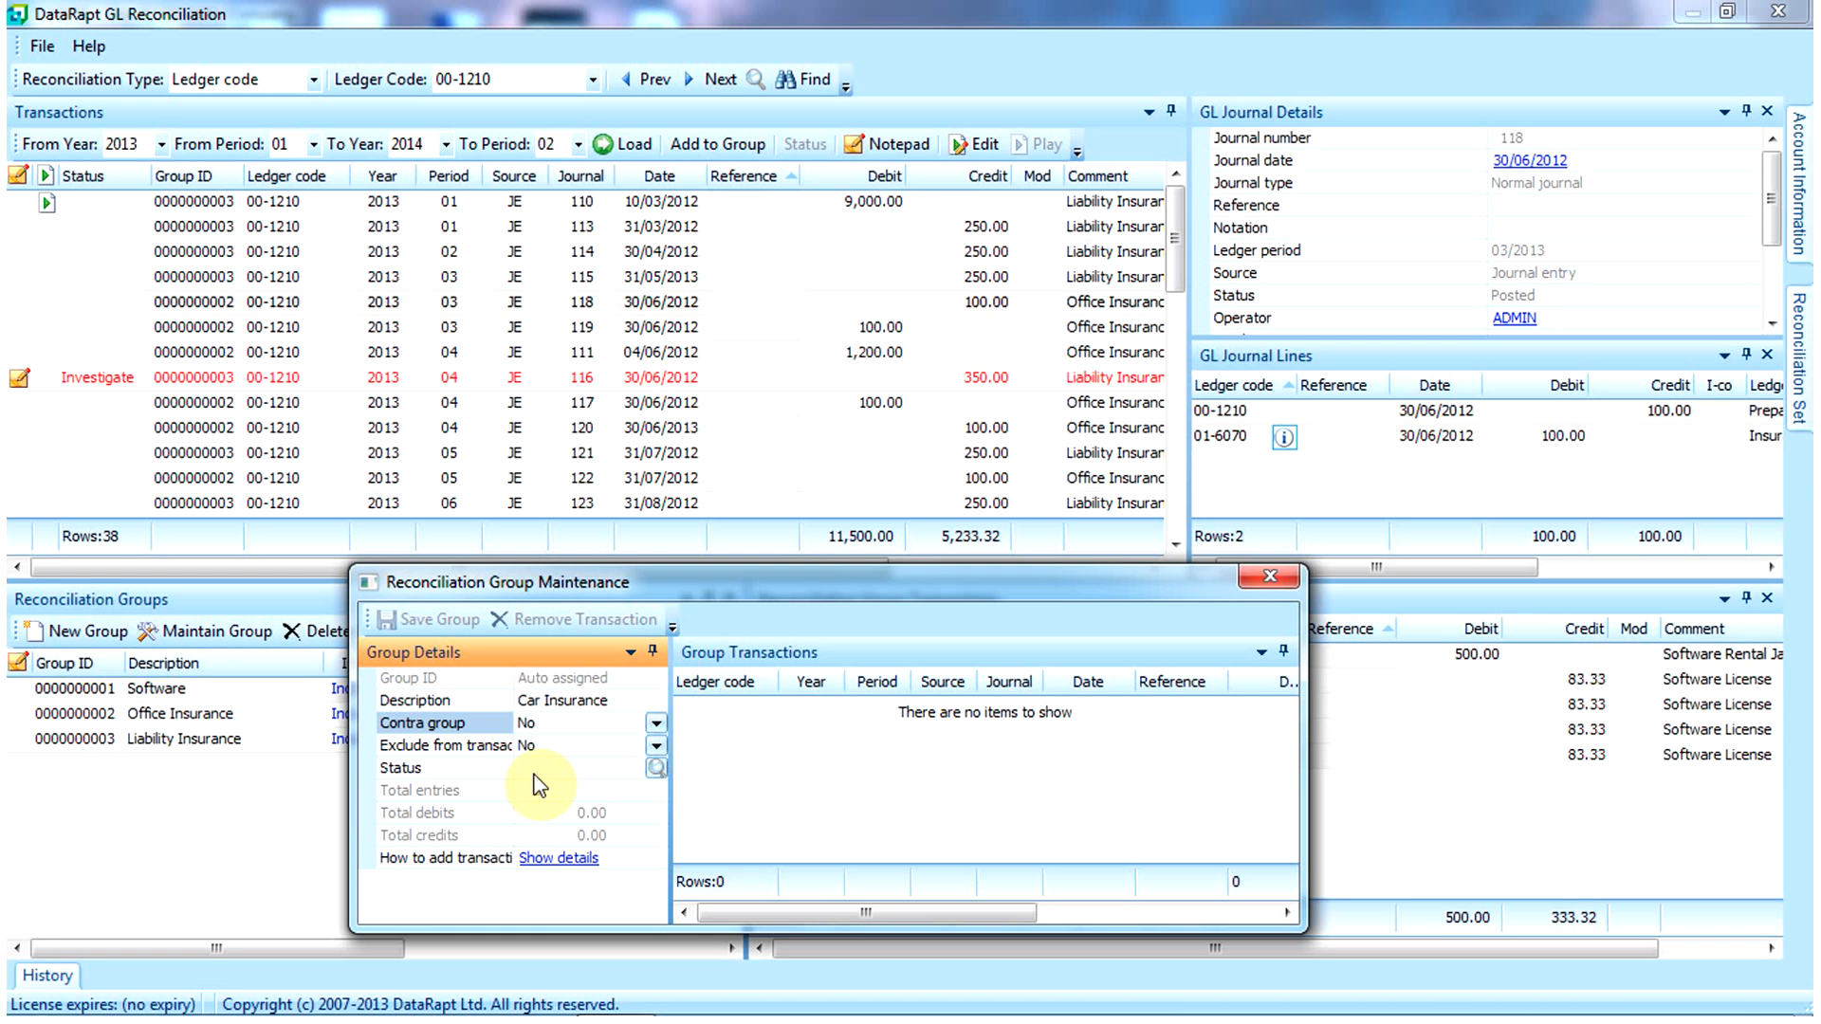
# Step: Add journals 80, 84 and 88 to the Car Insurance group and save it
pyautogui.click(1174, 271)
pyautogui.moveTo(1176, 284); pyautogui.dragTo(1190, 521)
pyautogui.doubleClick(1072, 277)
pyautogui.click(1069, 380)
pyautogui.click(730, 144)
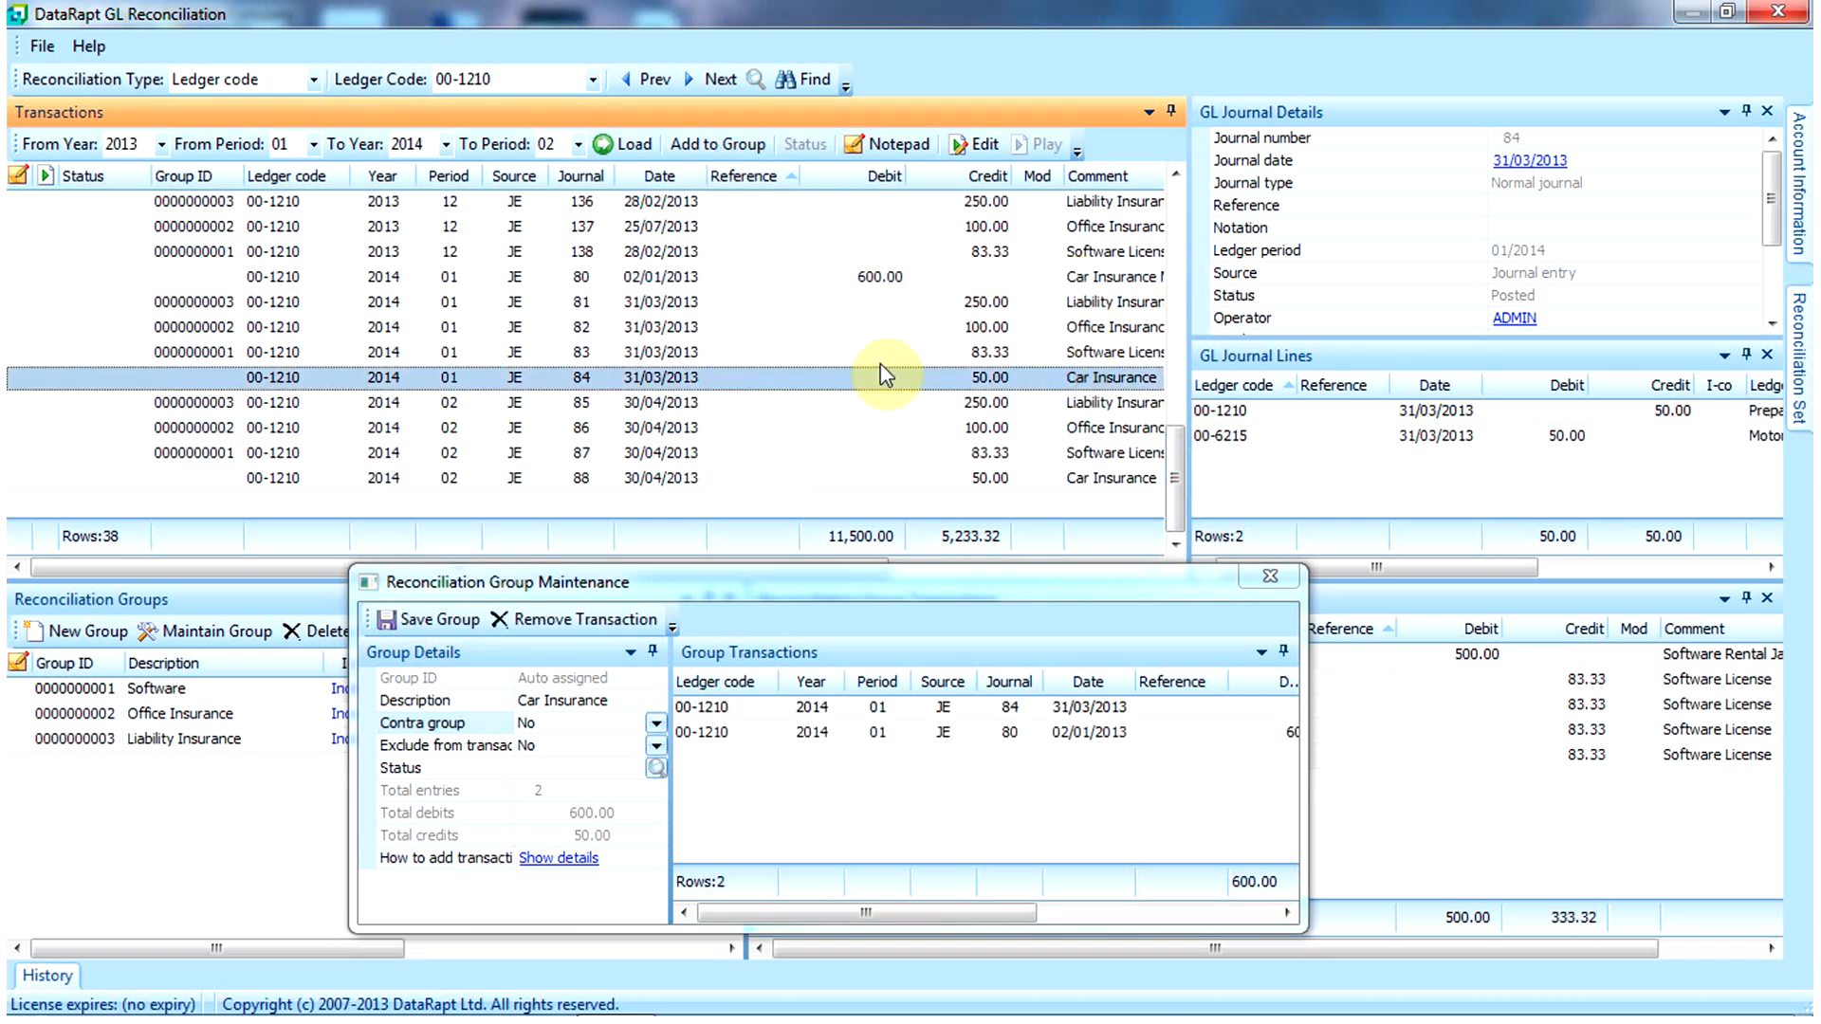
pyautogui.rightClick(952, 481)
pyautogui.click(991, 507)
pyautogui.click(432, 621)
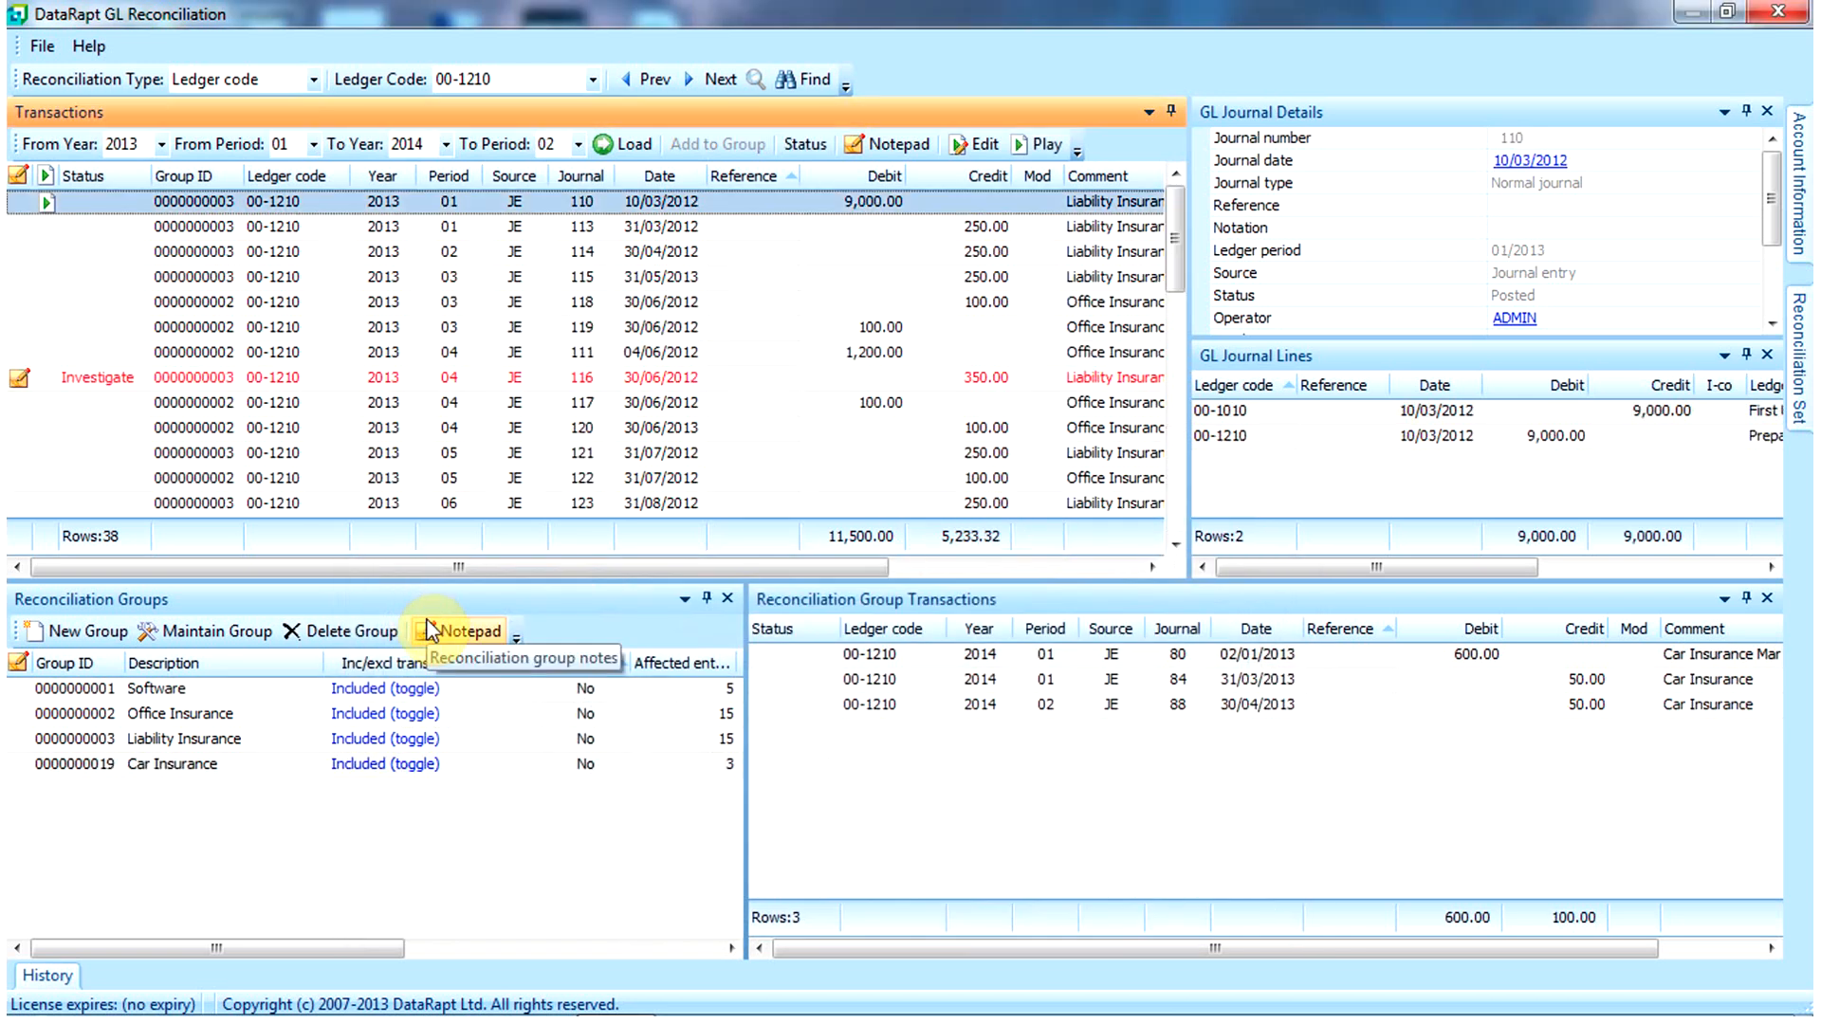
# Step: Select the Software group to list its five transactions: 500.00 debit, 333.32 credit
pyautogui.click(210, 692)
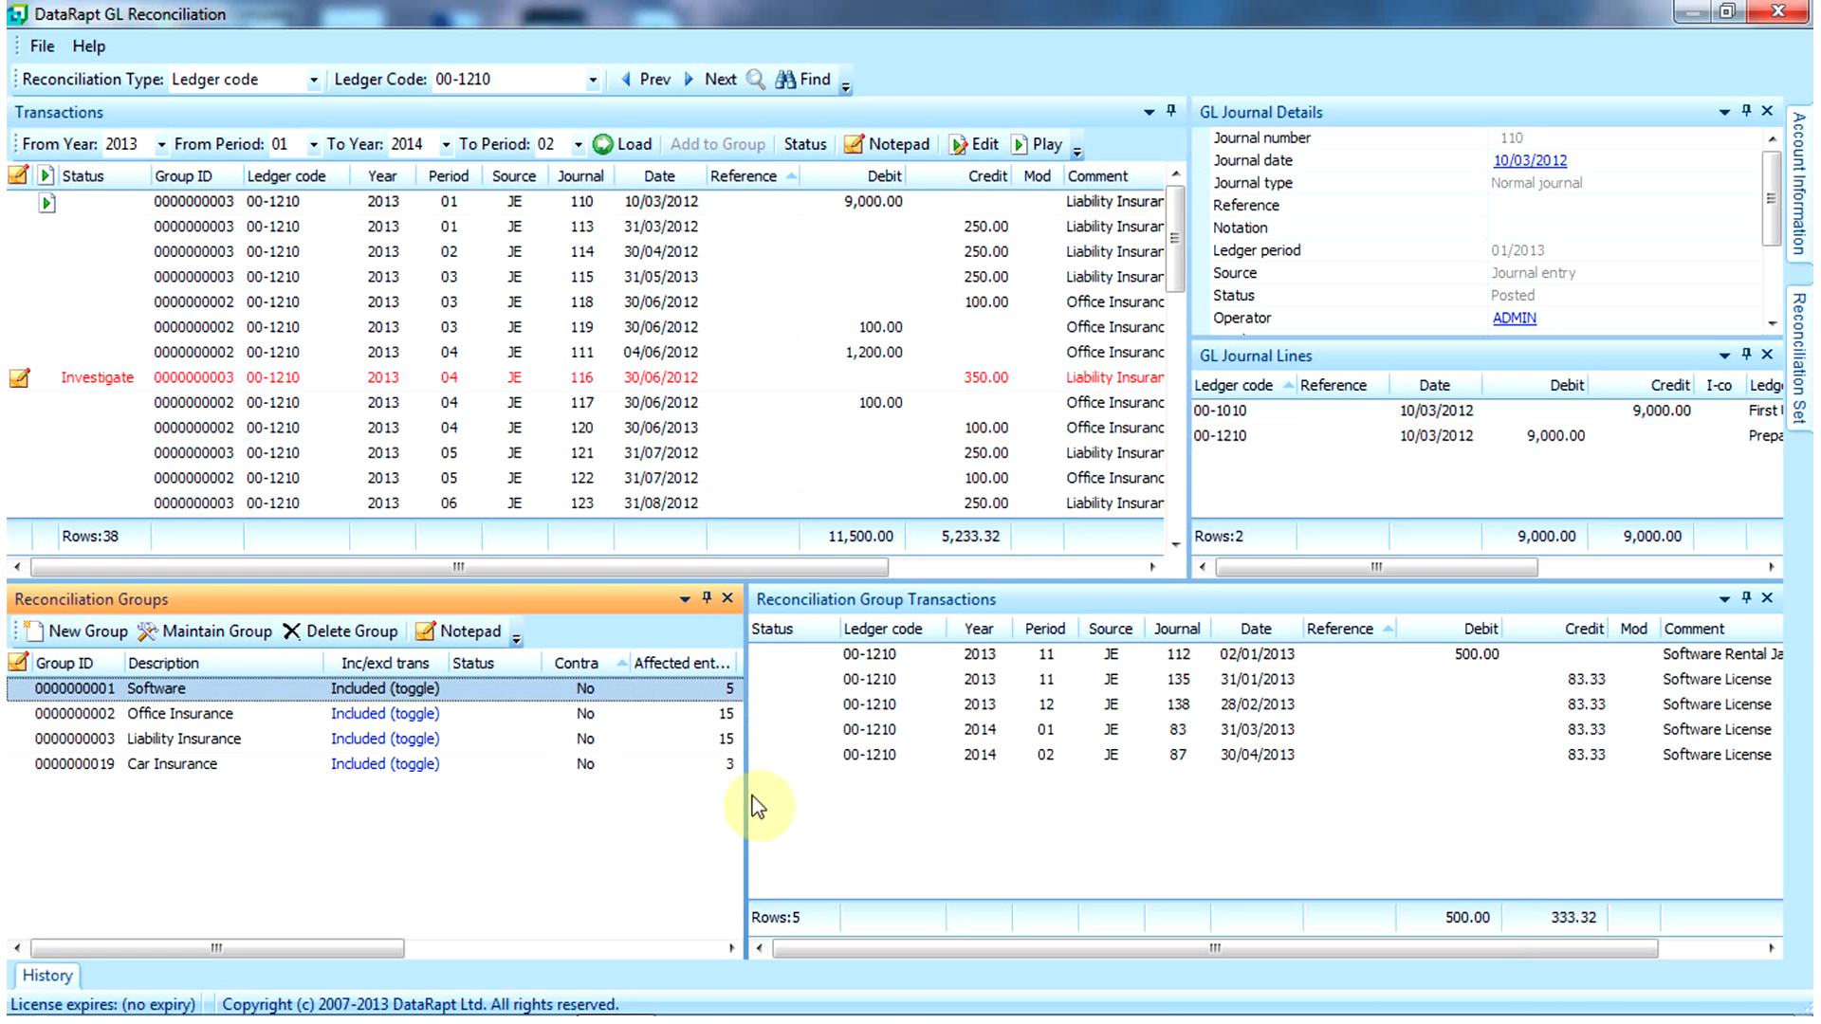
# Step: Change the Software group's status to Verified, save, and sign with the eSignature password
pyautogui.click(247, 629)
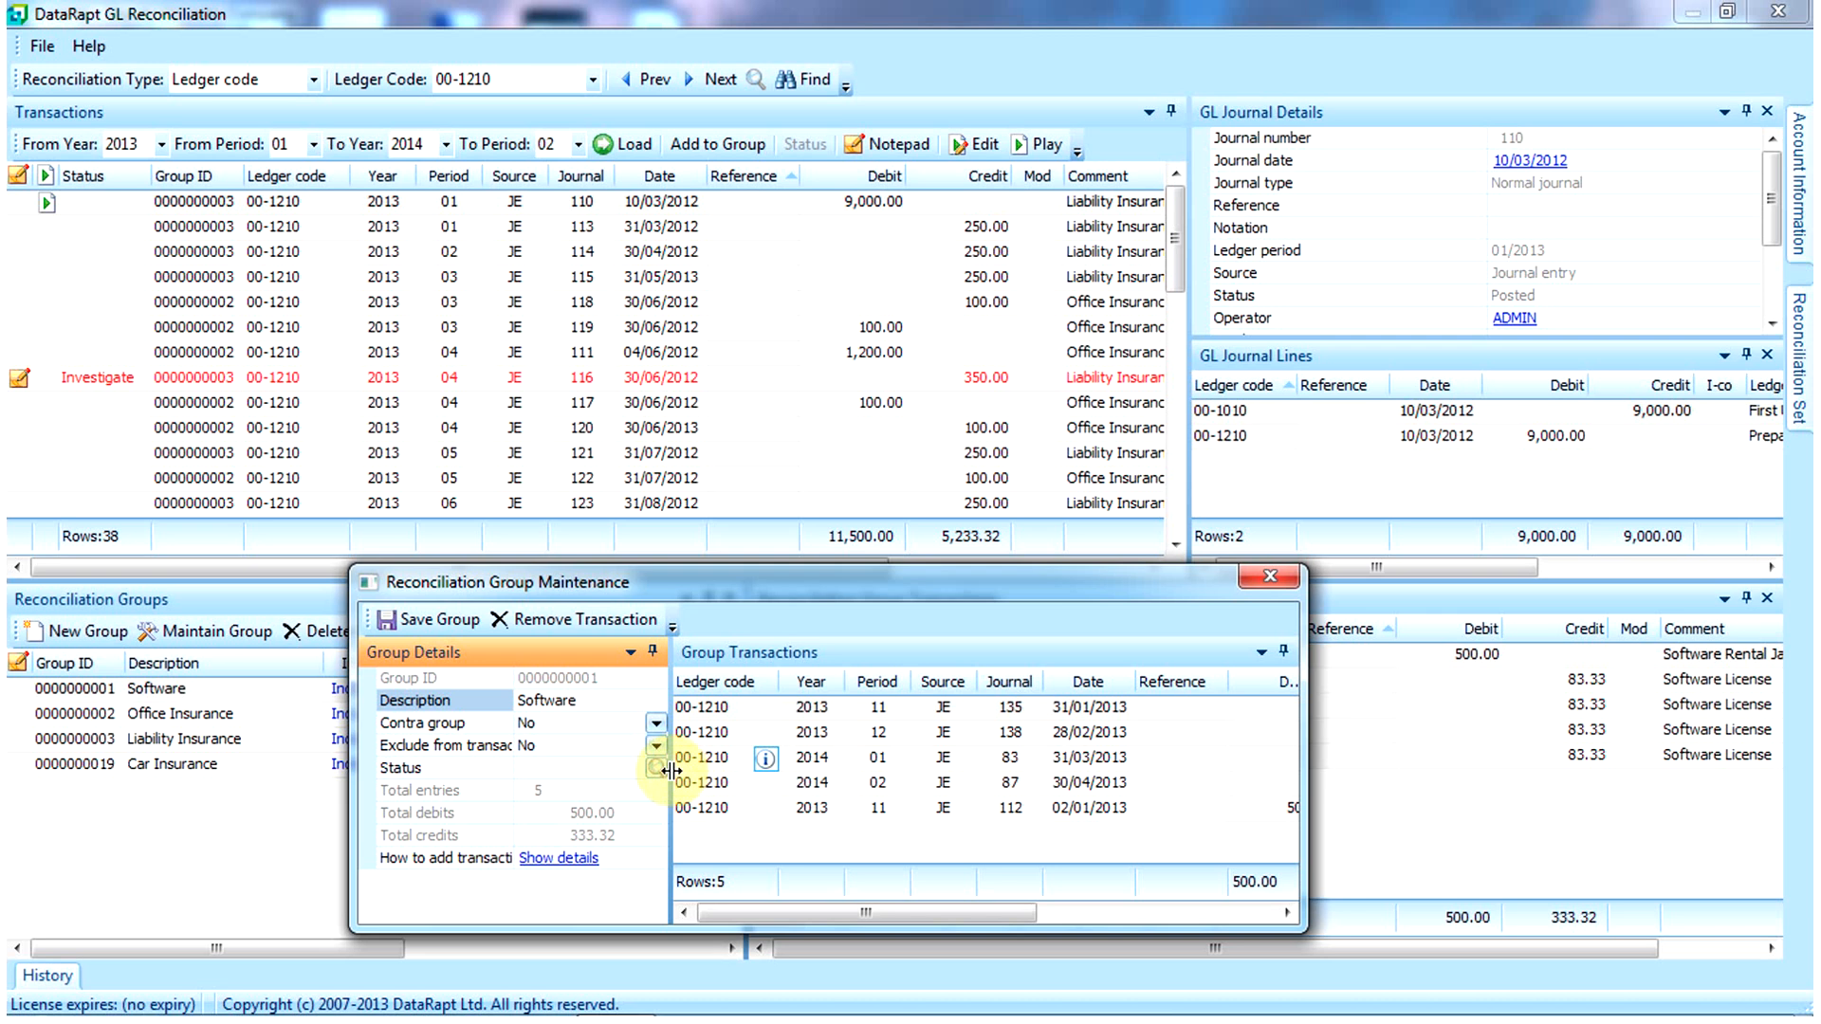
pyautogui.click(661, 770)
pyautogui.click(656, 768)
pyautogui.click(444, 426)
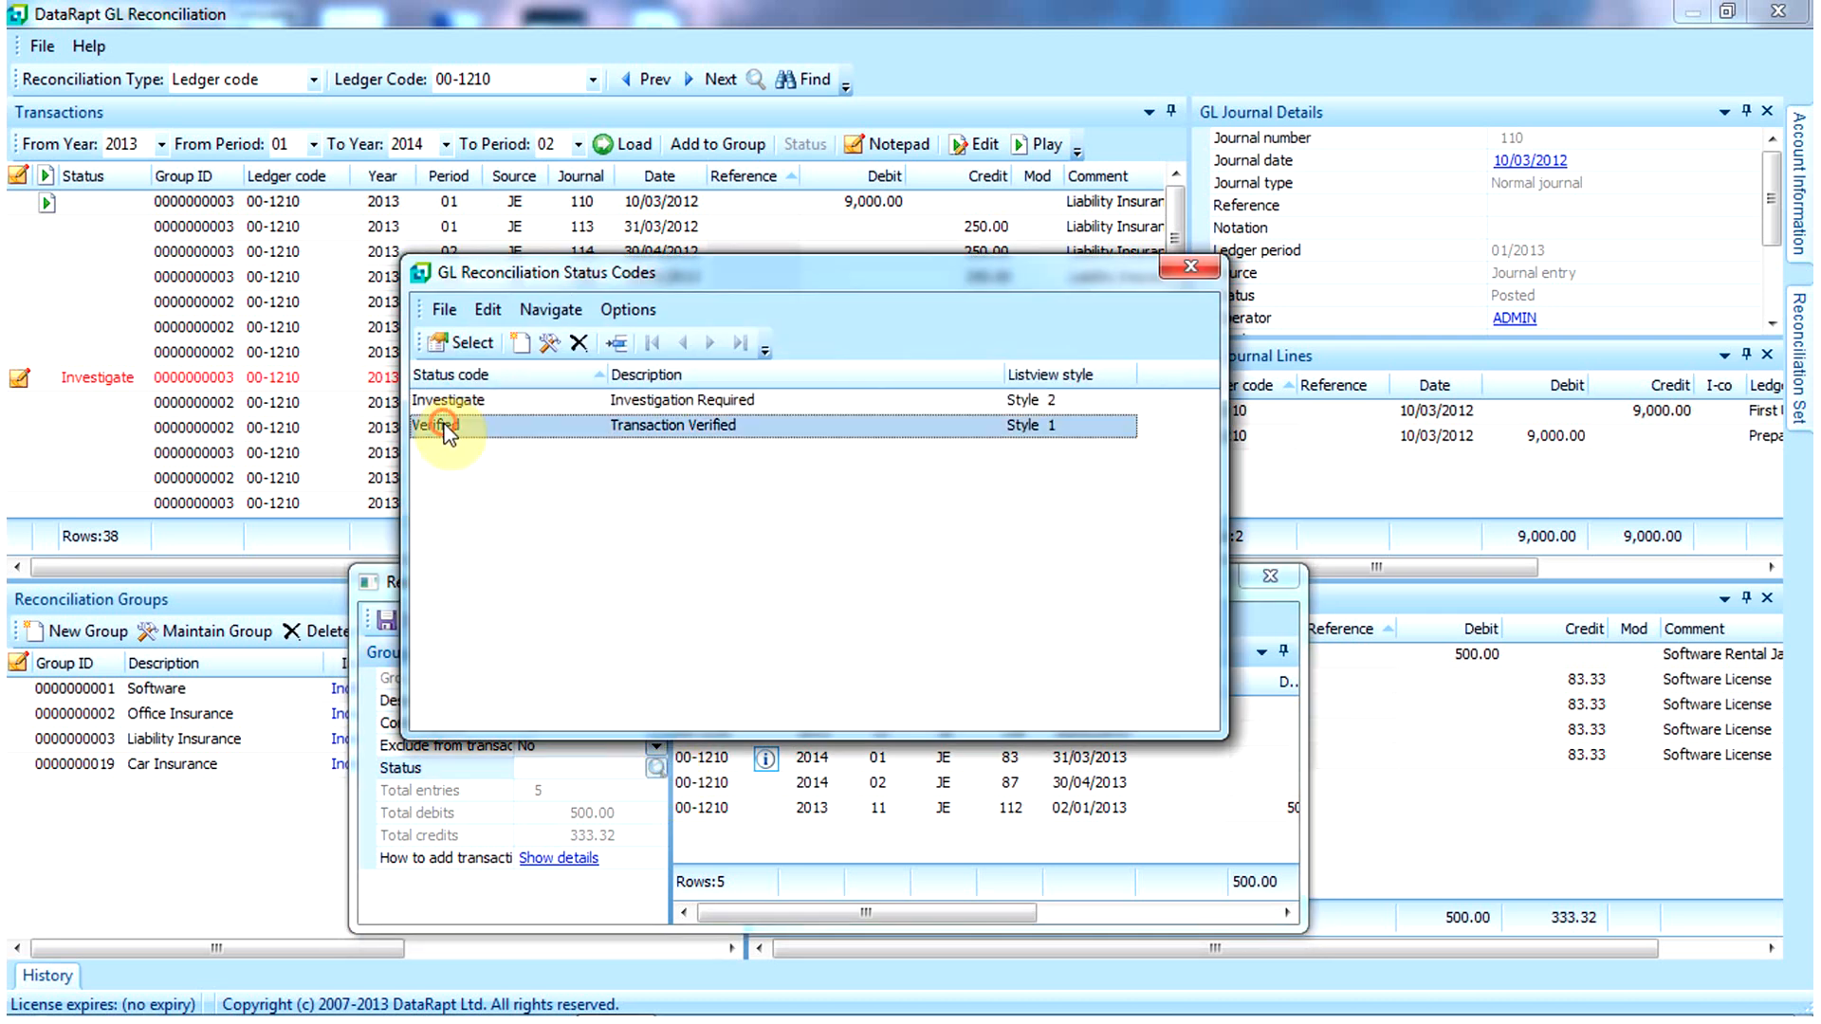
pyautogui.click(453, 342)
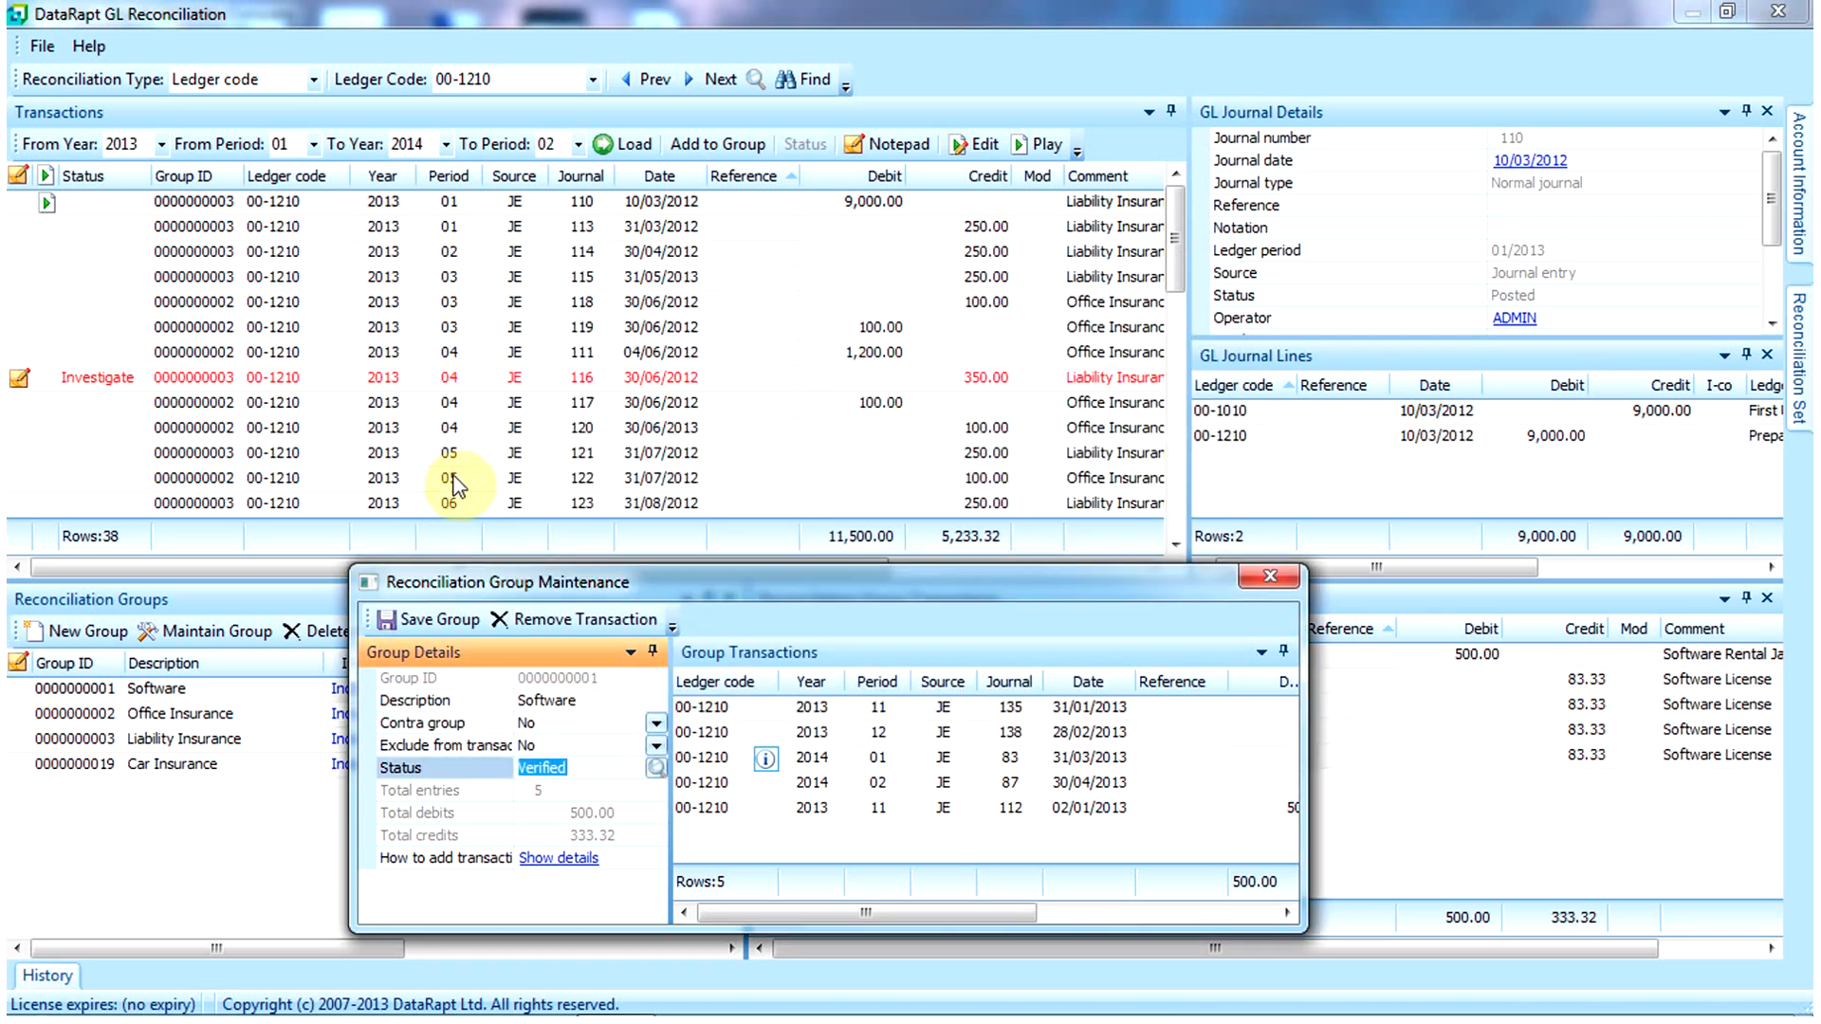
pyautogui.click(432, 617)
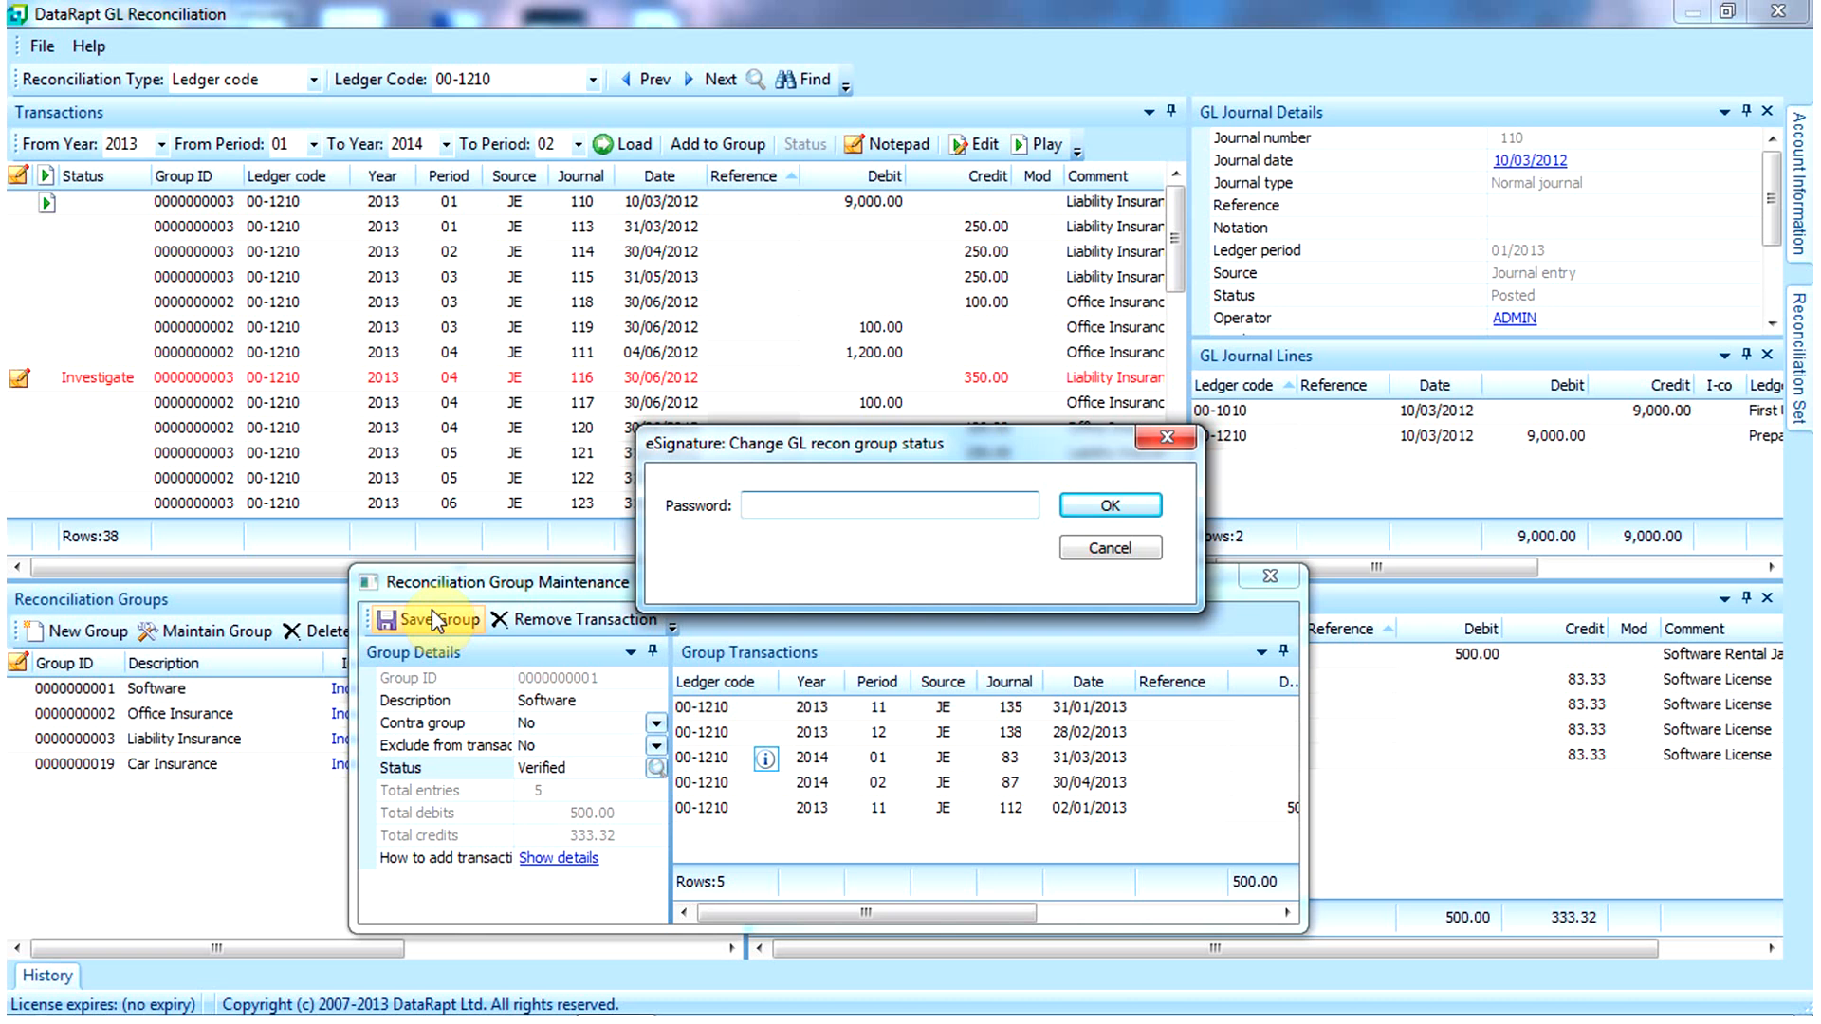
pyautogui.write('admin')
pyautogui.press('Return')
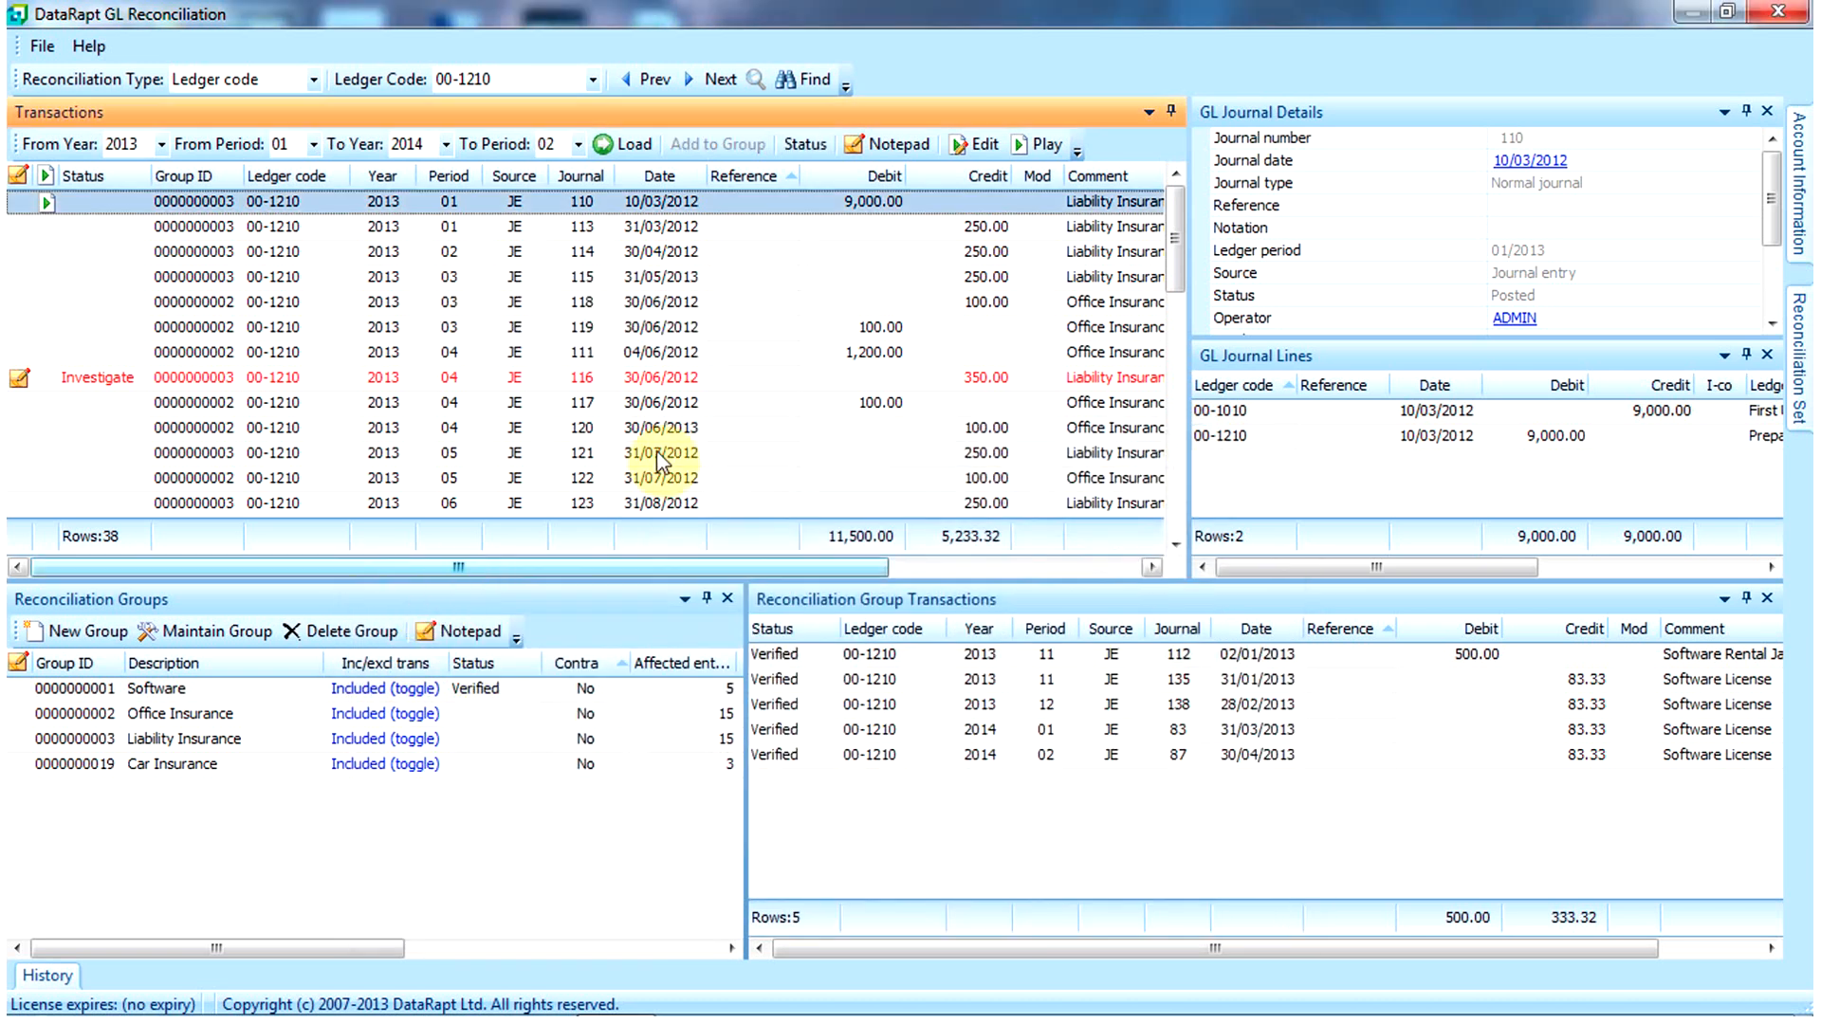
pyautogui.moveTo(1176, 254); pyautogui.dragTo(1174, 443)
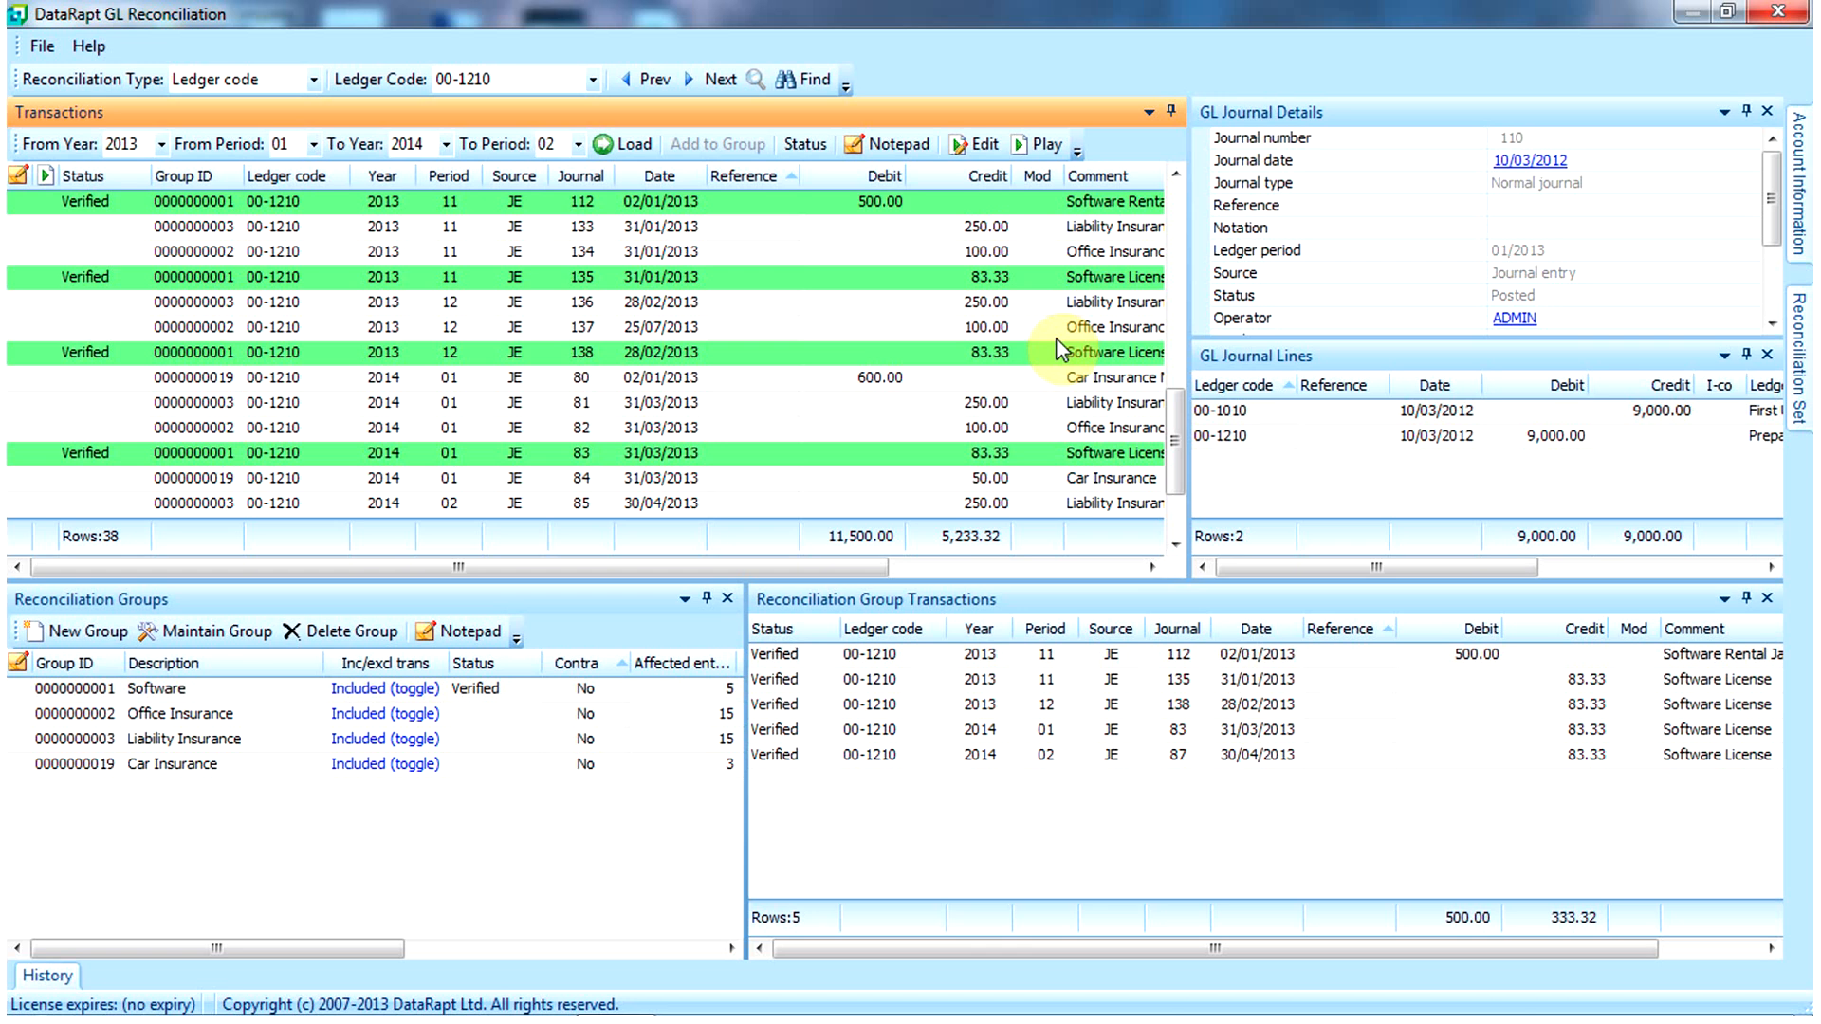
pyautogui.moveTo(1177, 429); pyautogui.dragTo(1181, 228)
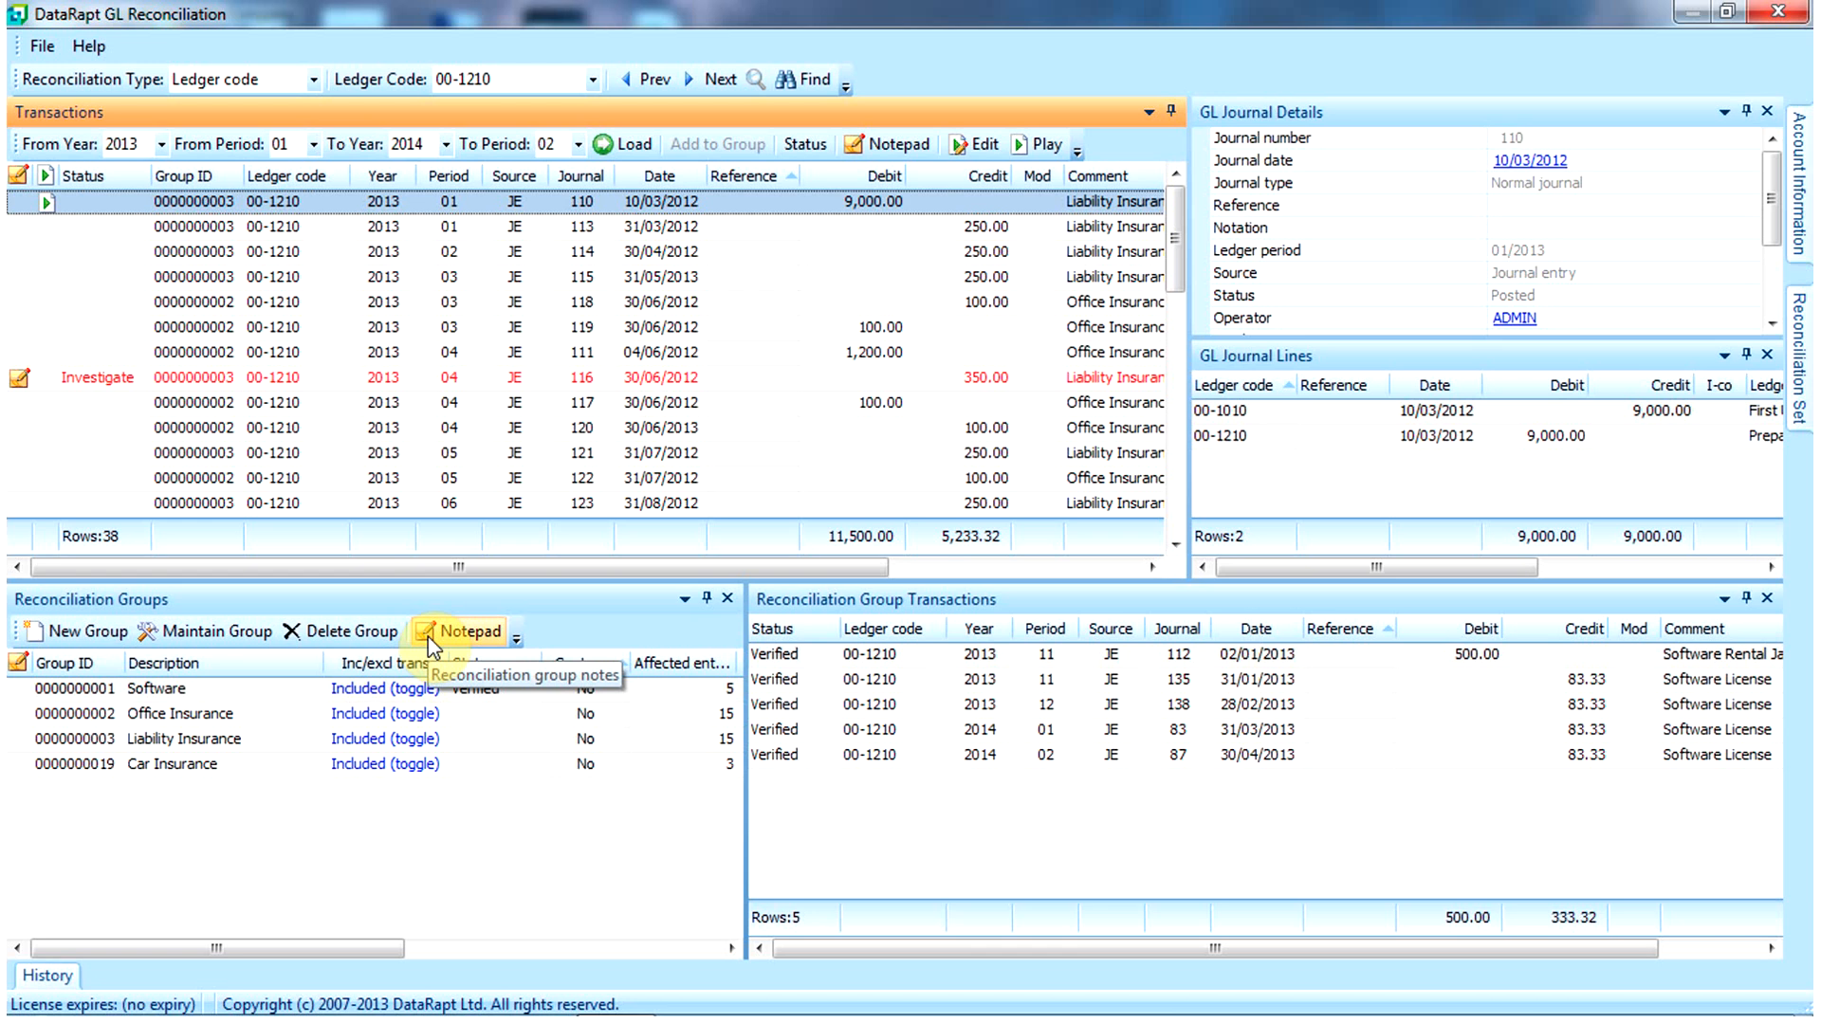
# Step: Exclude Liability Insurance so only Car Insurance remains, then show ledger 00-1210's period history
pyautogui.click(375, 691)
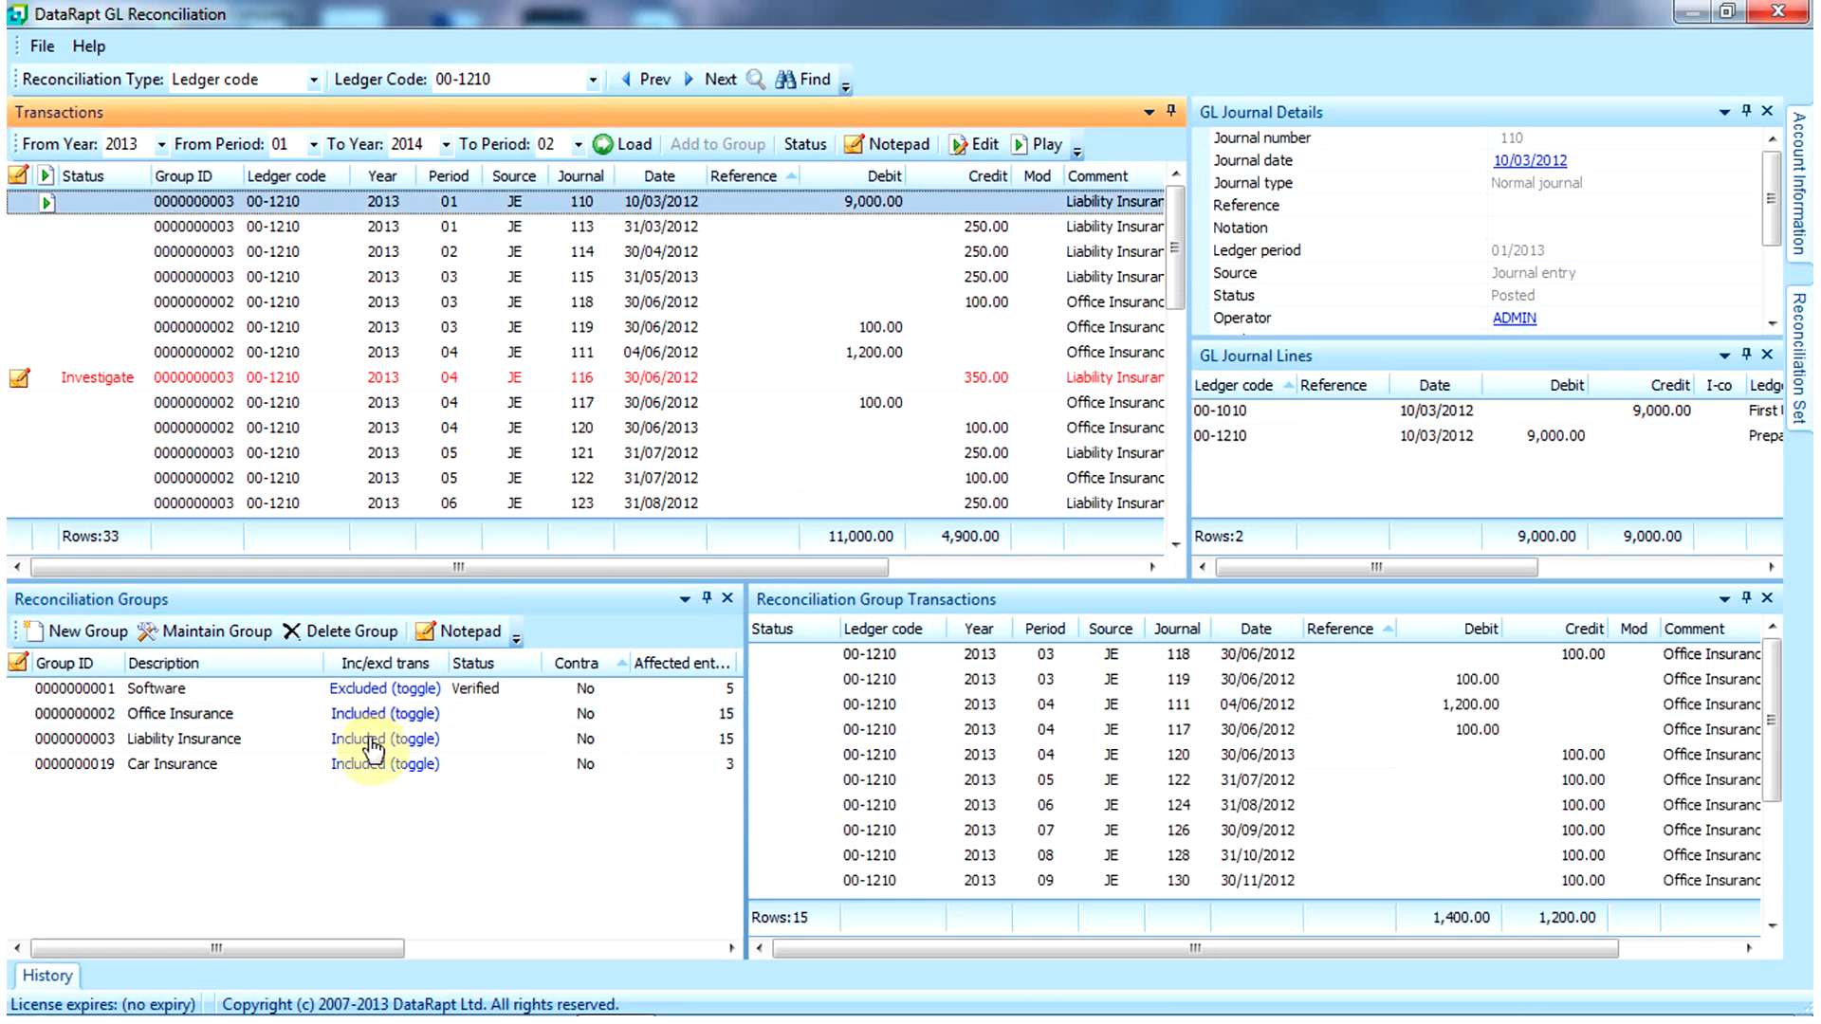
pyautogui.click(373, 749)
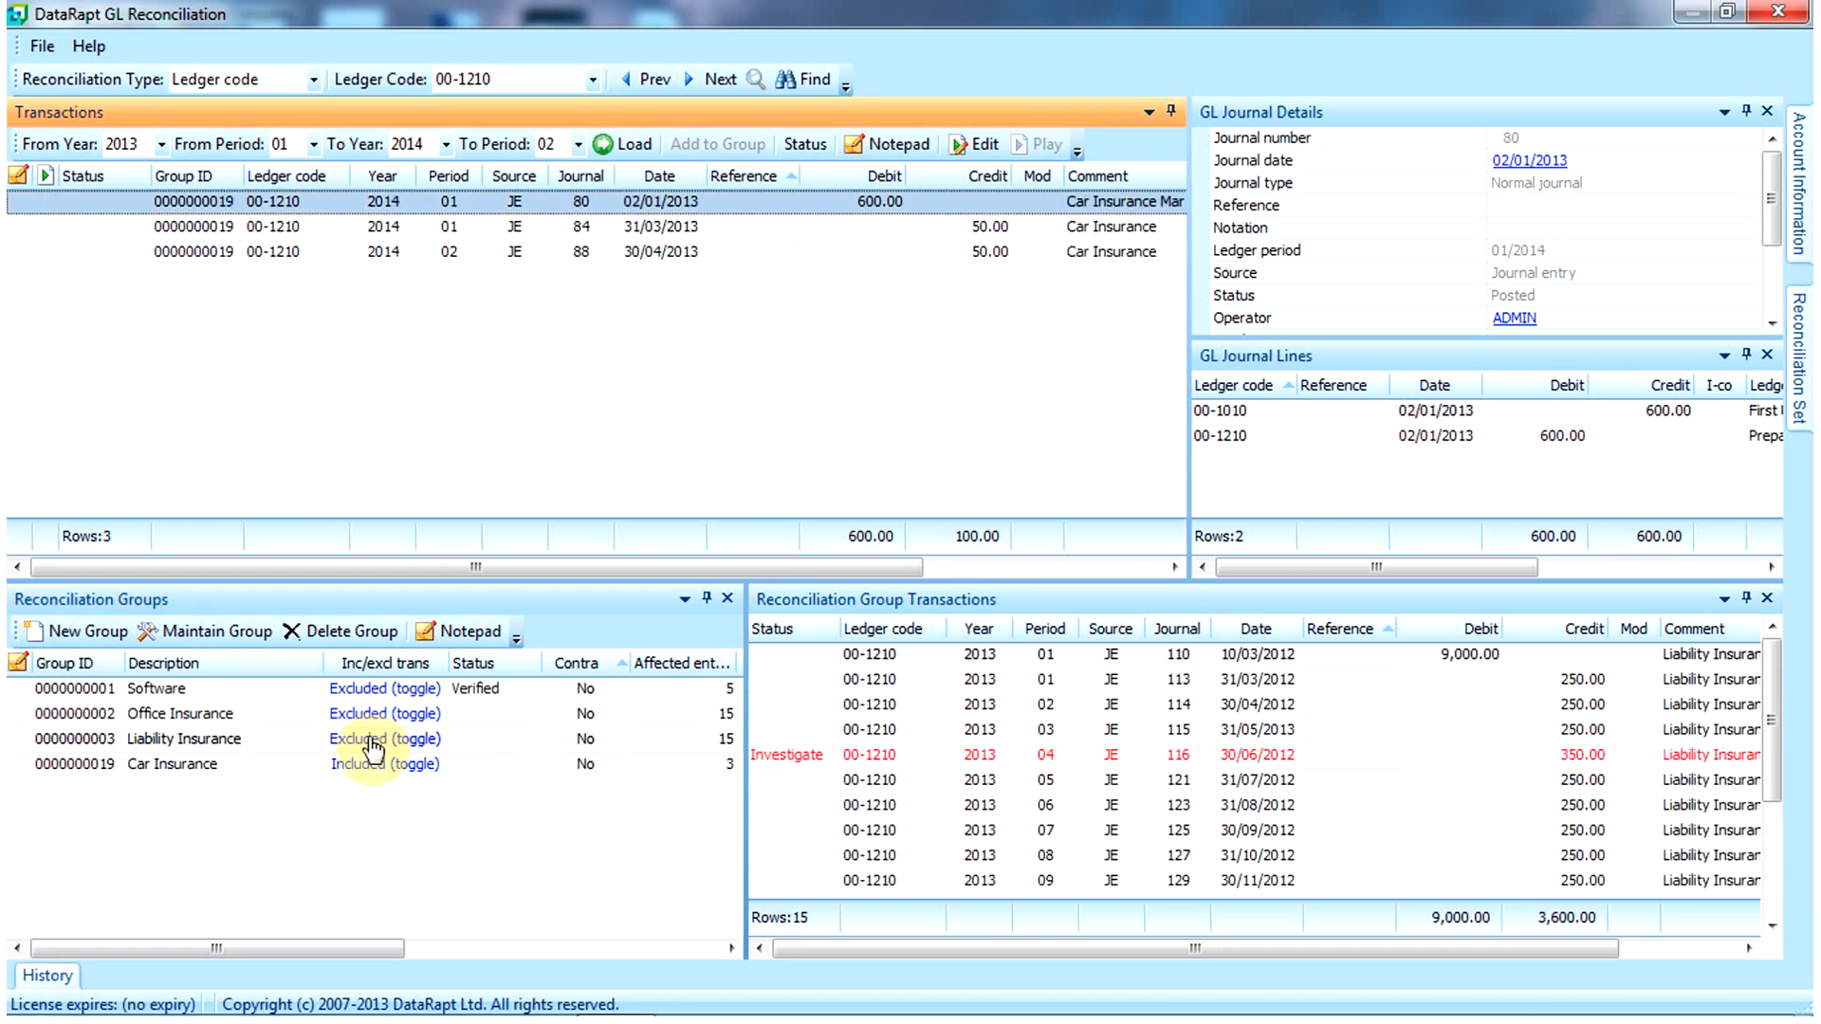
pyautogui.click(49, 977)
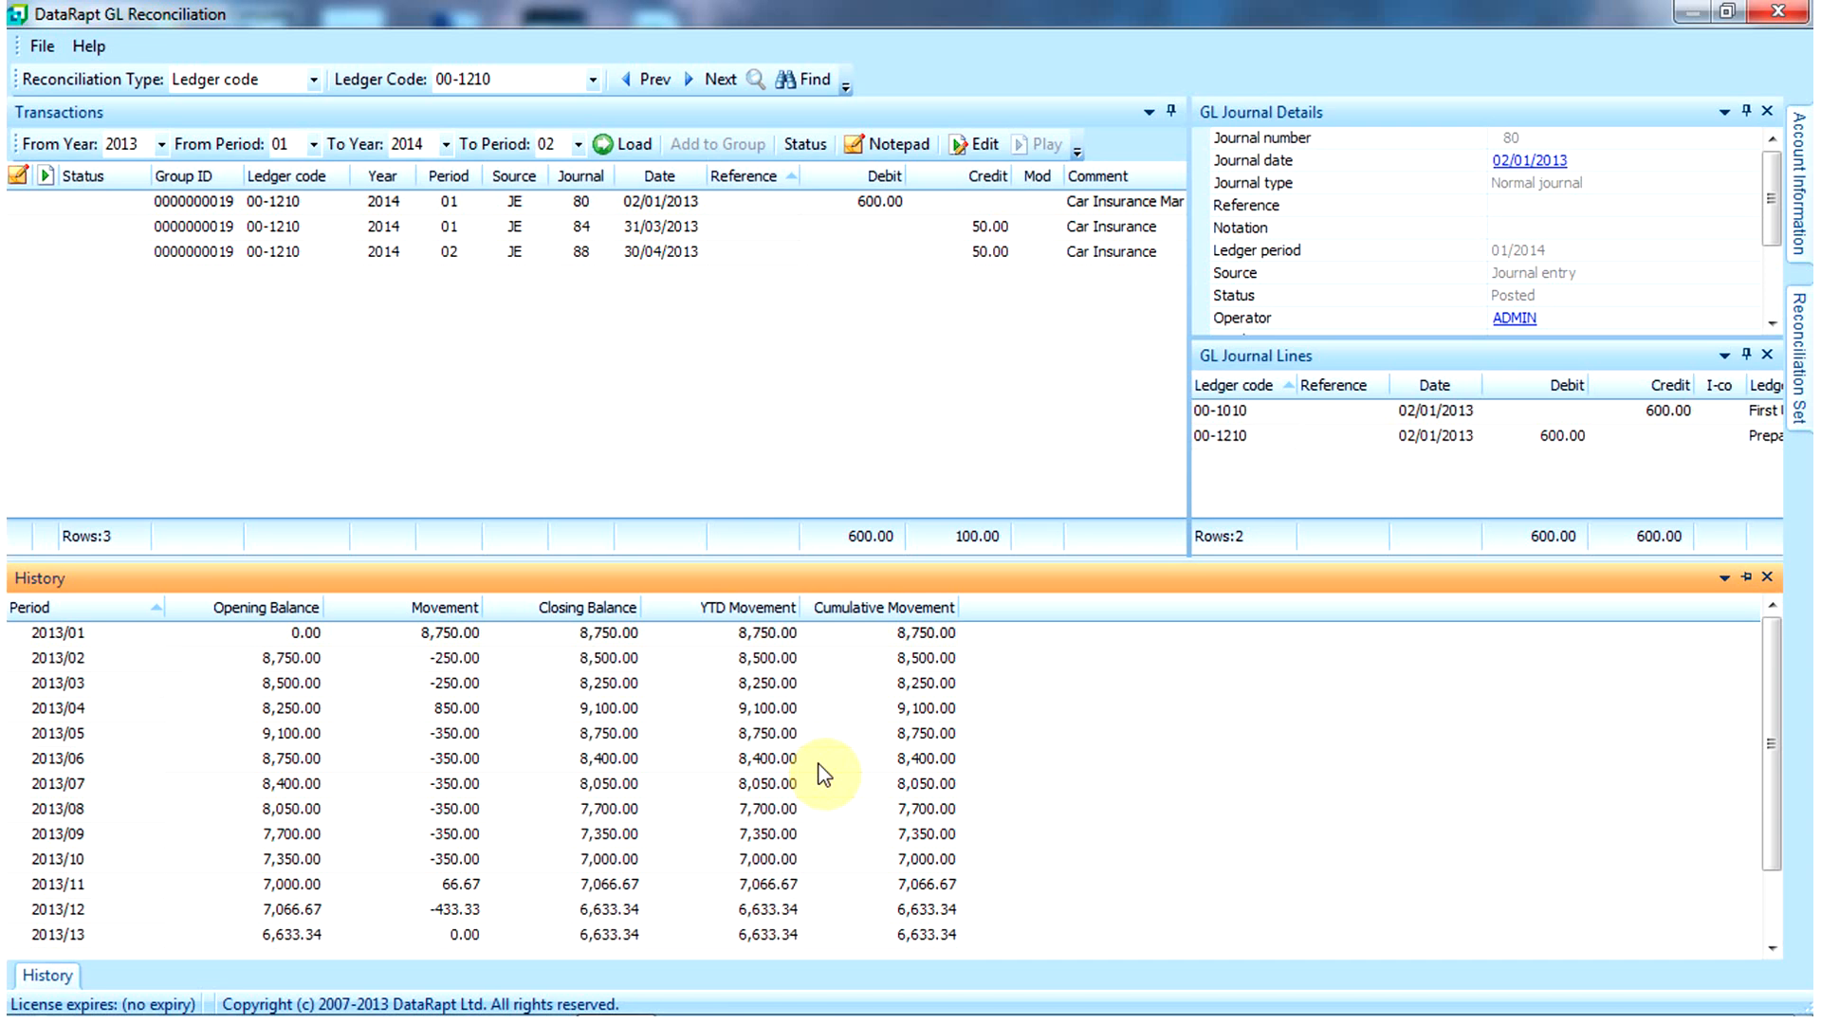
# Step: Change the Reconciliation Type to Reconciliation set and list the available sets
pyautogui.click(313, 80)
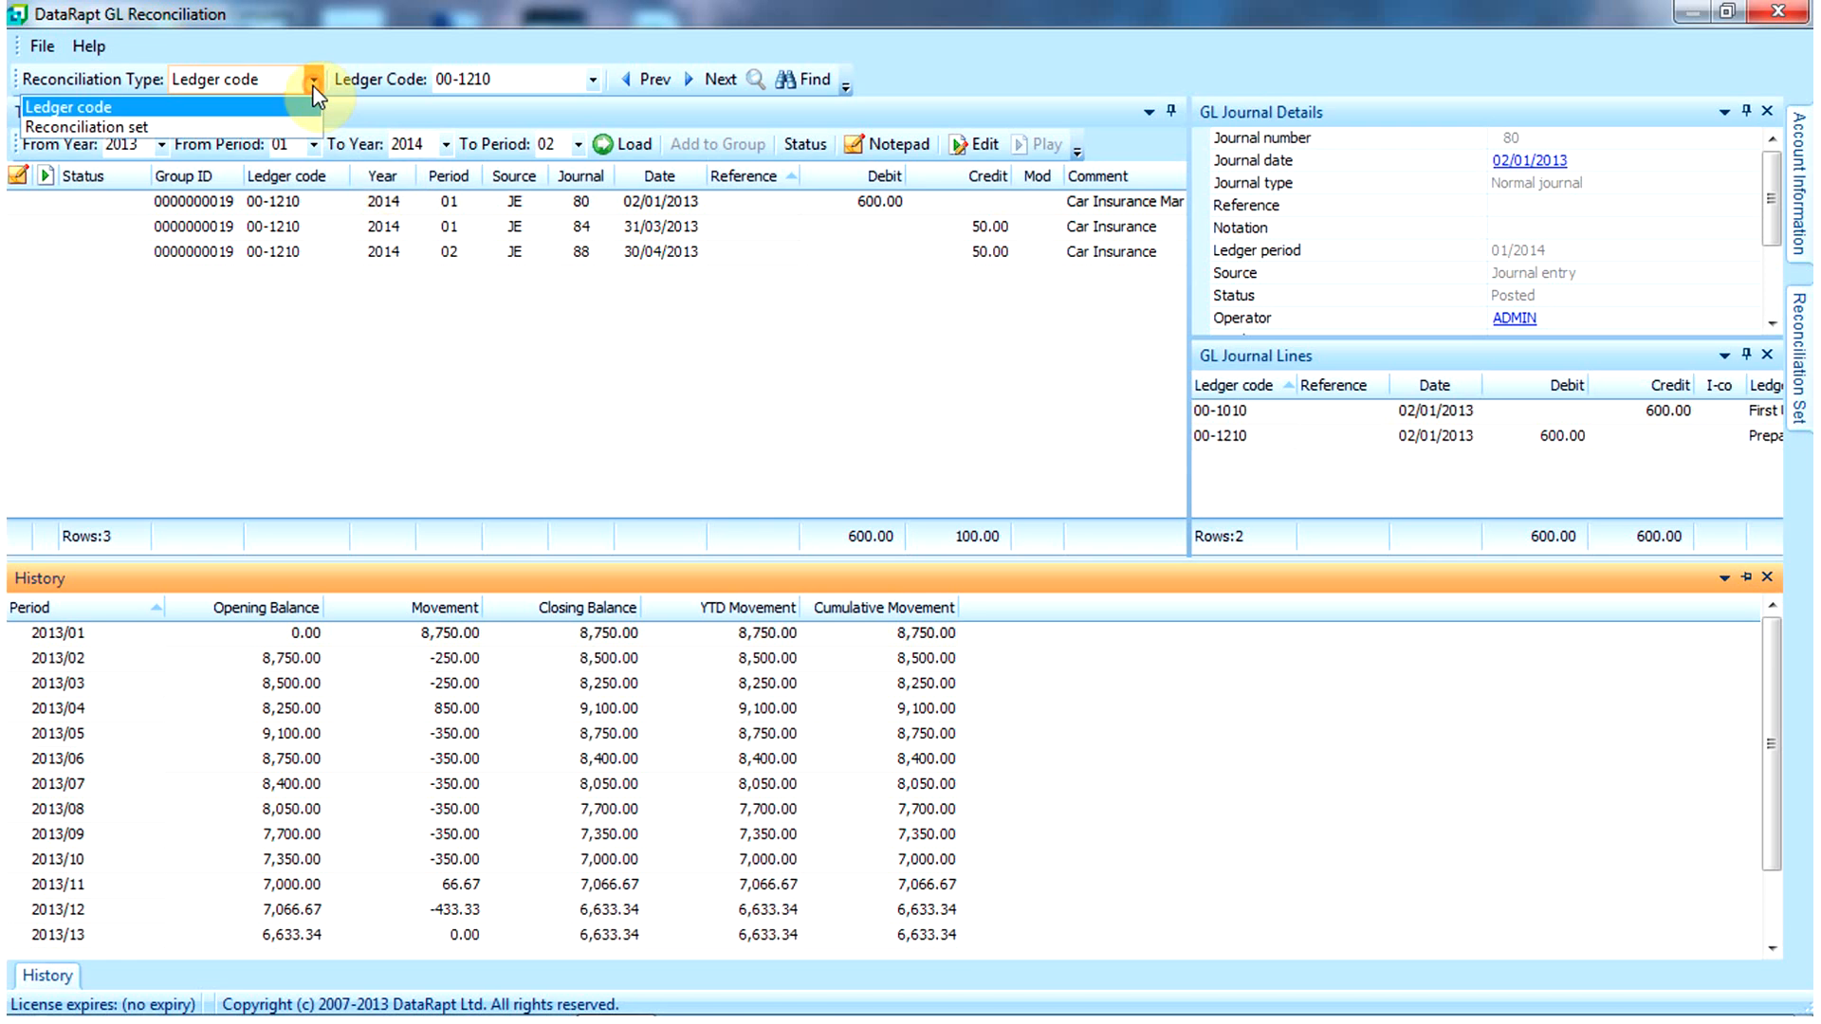
pyautogui.click(235, 127)
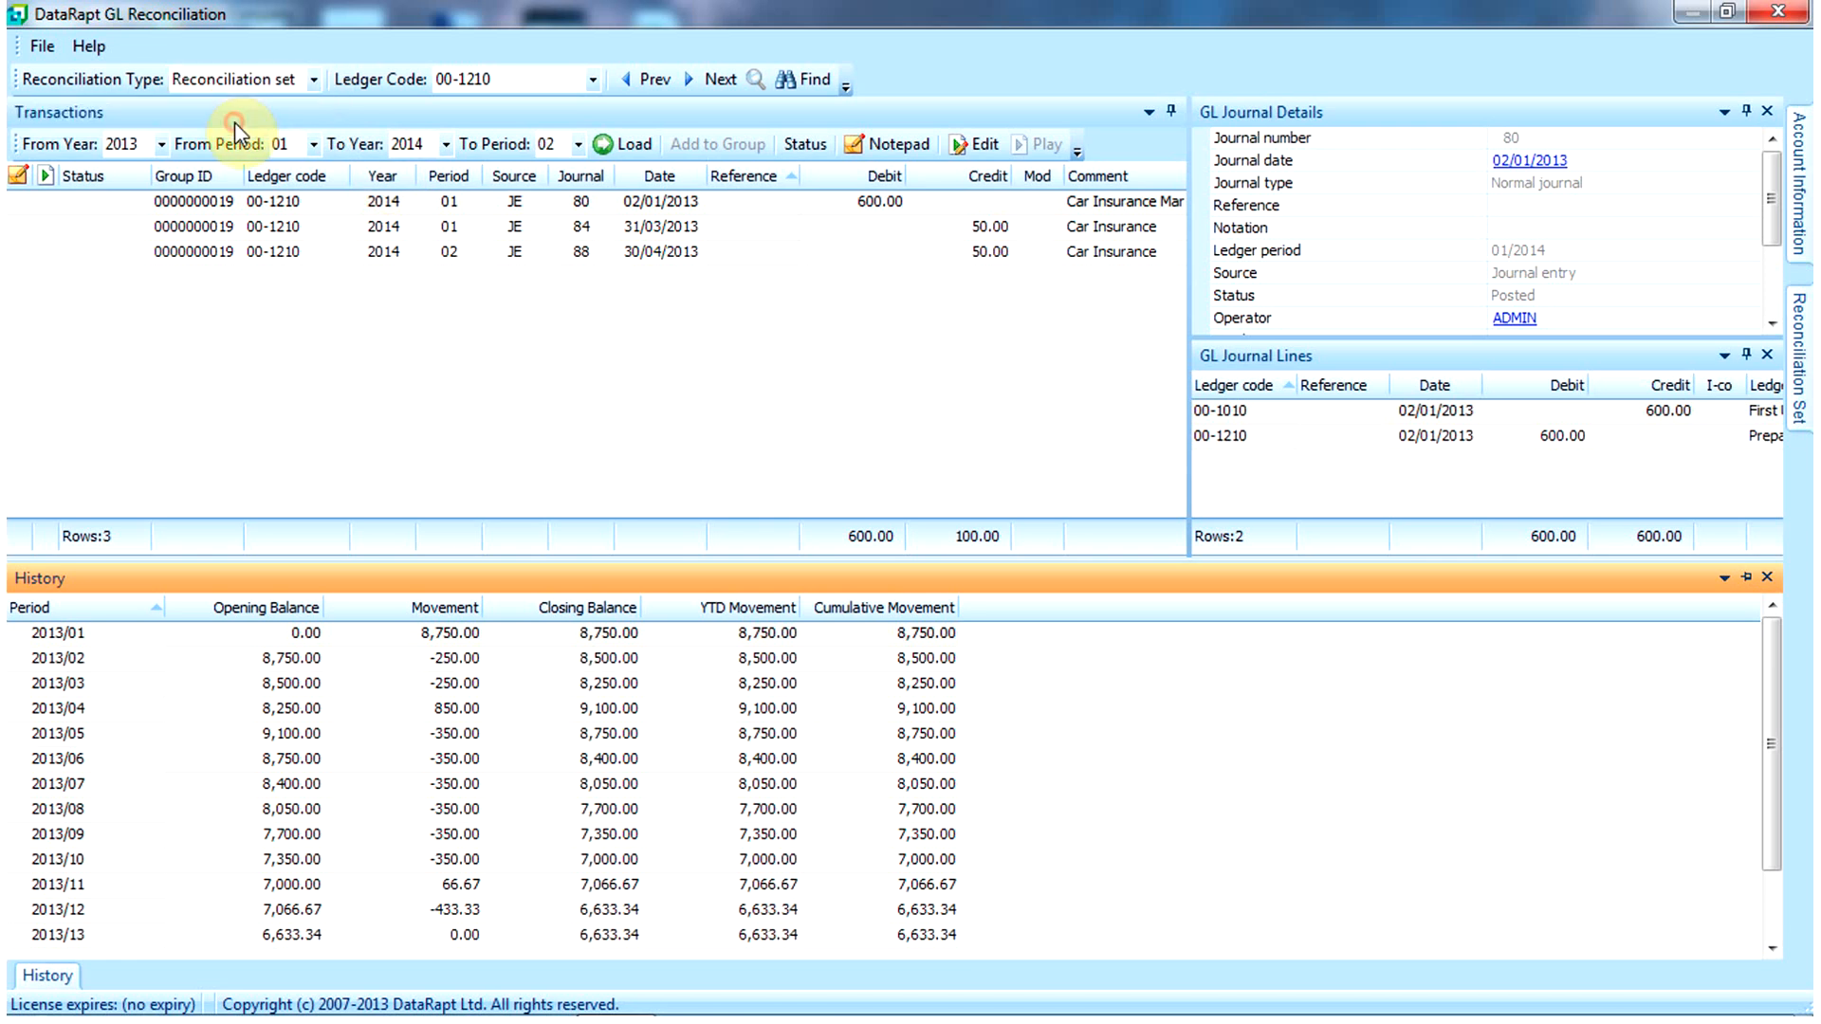
pyautogui.click(759, 82)
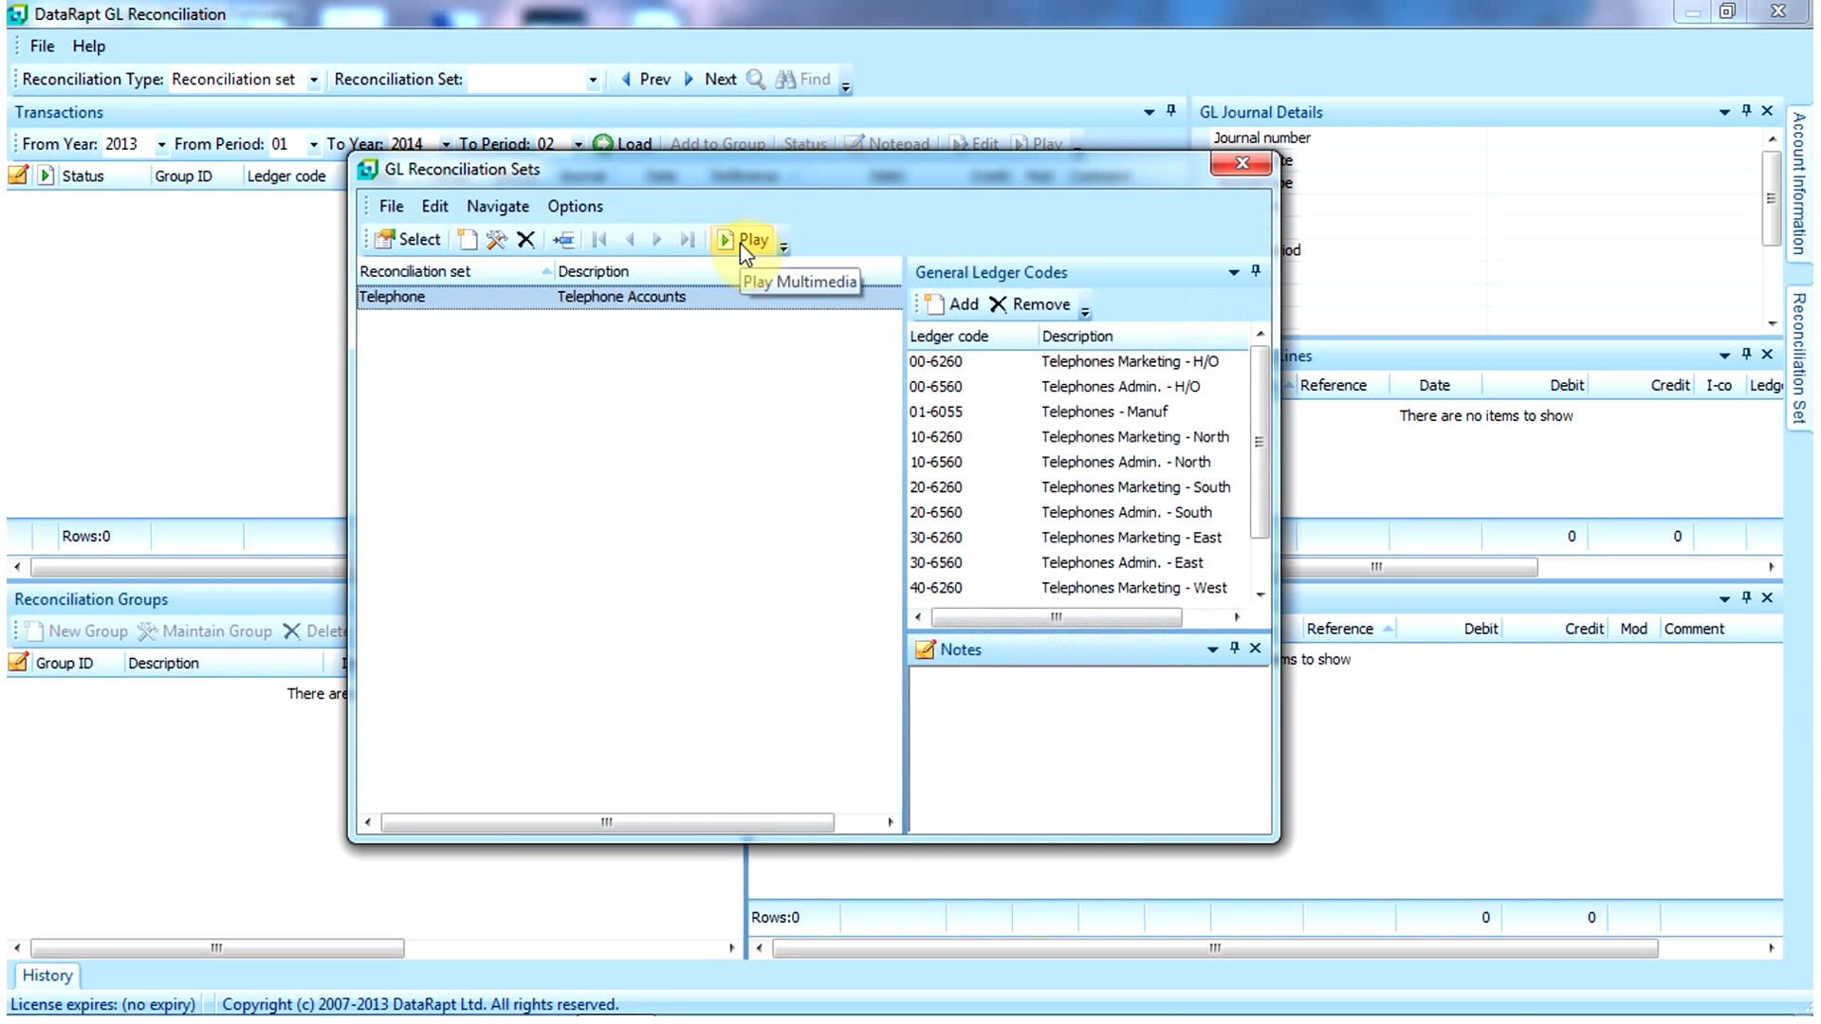
# Step: Select the Telephone set, set From Year to 2014, and load its 2014/01–2014/02 transactions
pyautogui.click(428, 241)
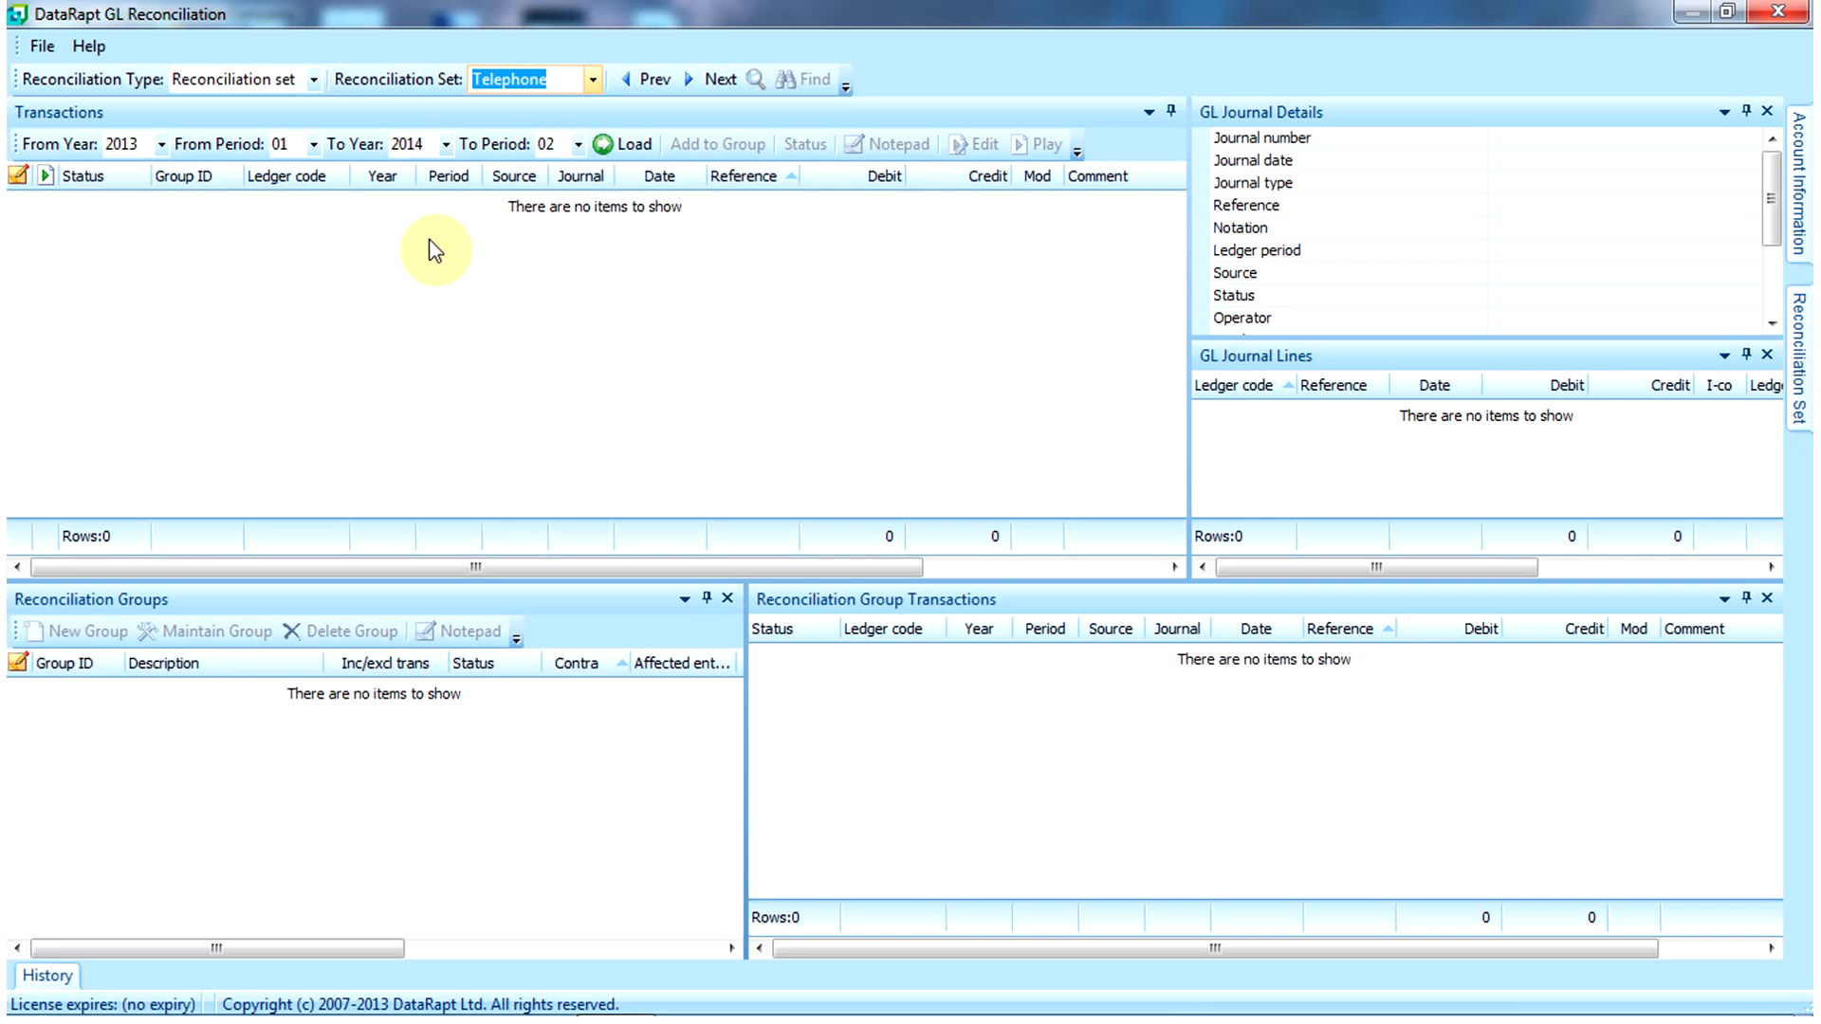
pyautogui.click(161, 144)
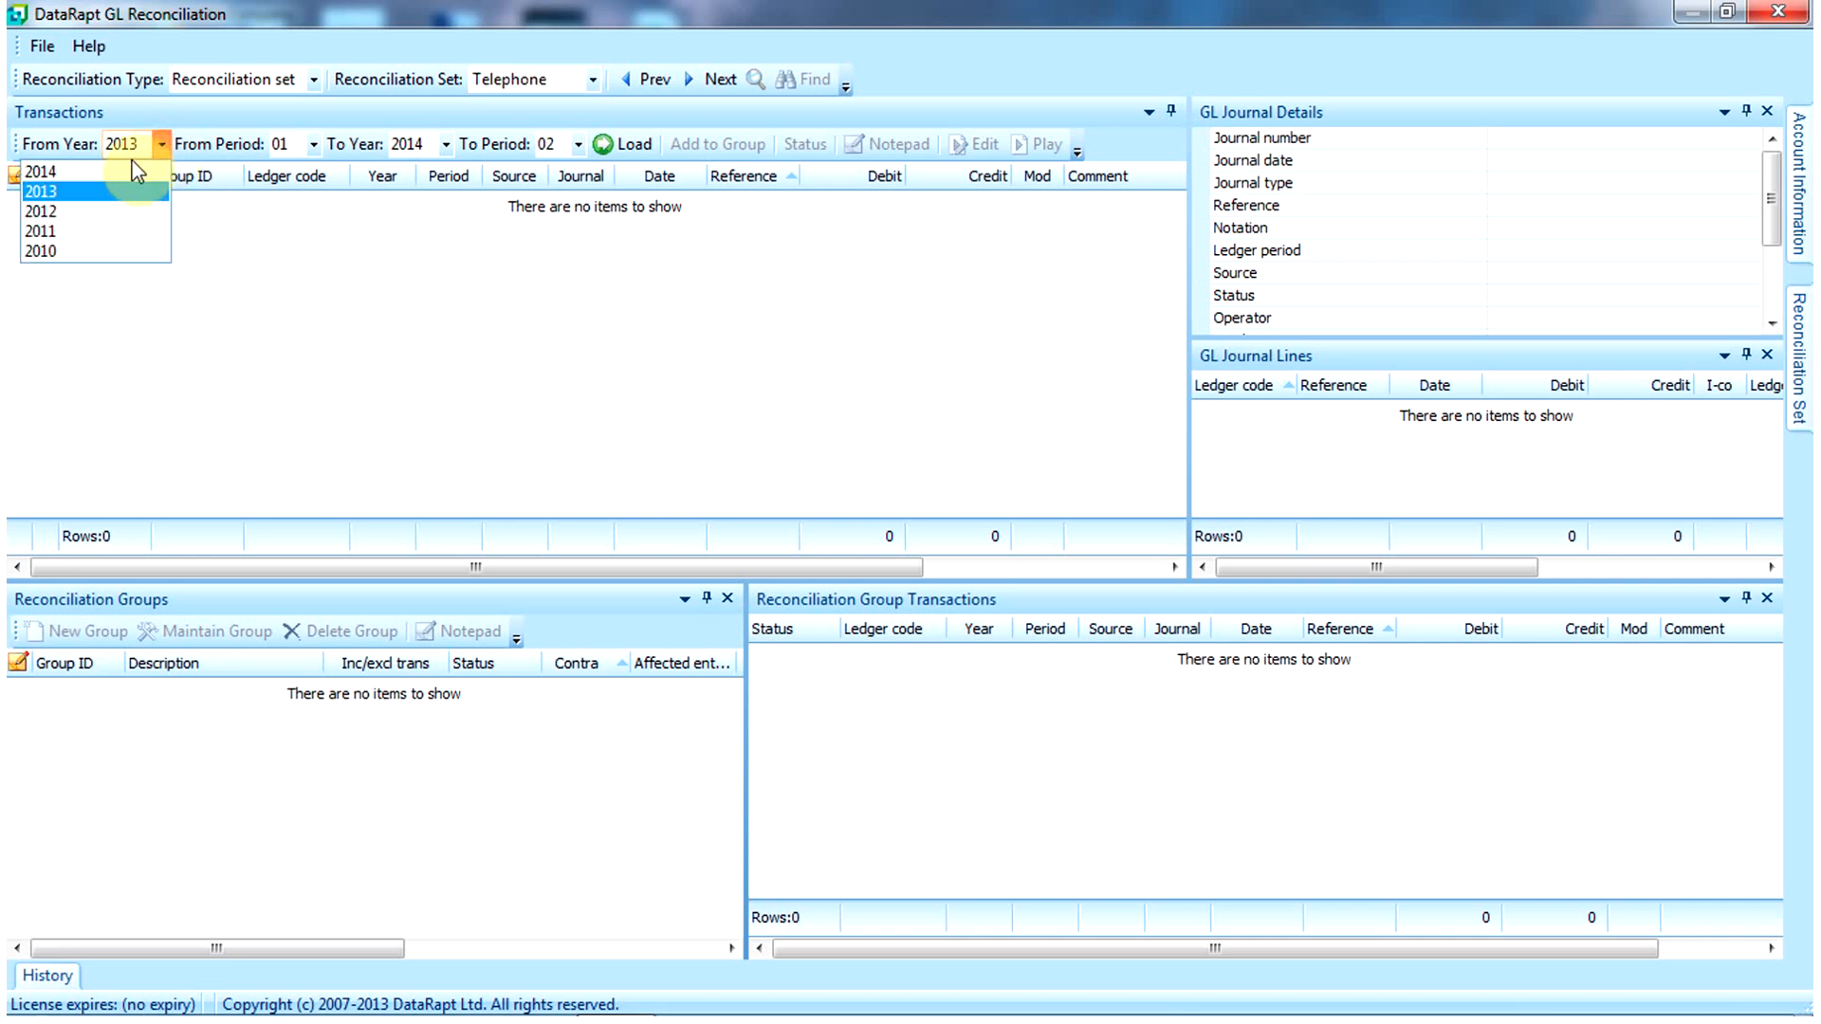
pyautogui.click(133, 176)
pyautogui.click(628, 147)
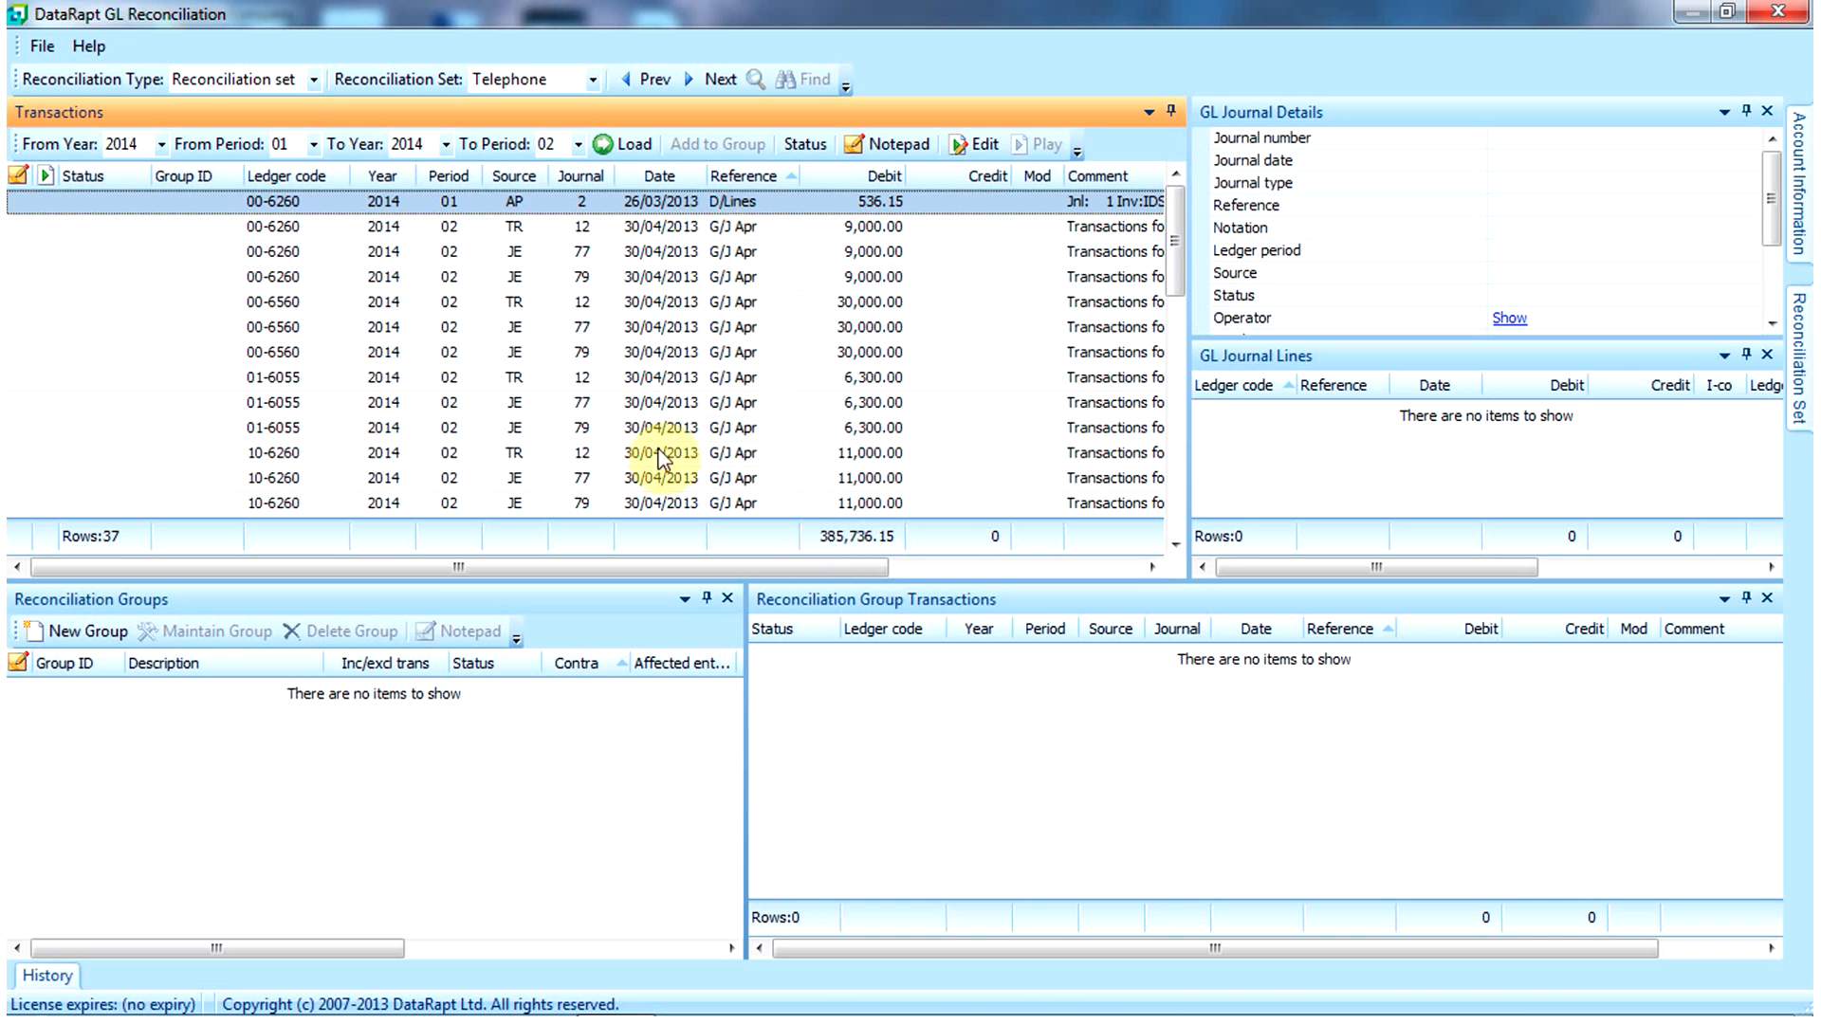
# Step: Set the 00-6260 journal 77 transaction's status to Investigate
pyautogui.click(630, 250)
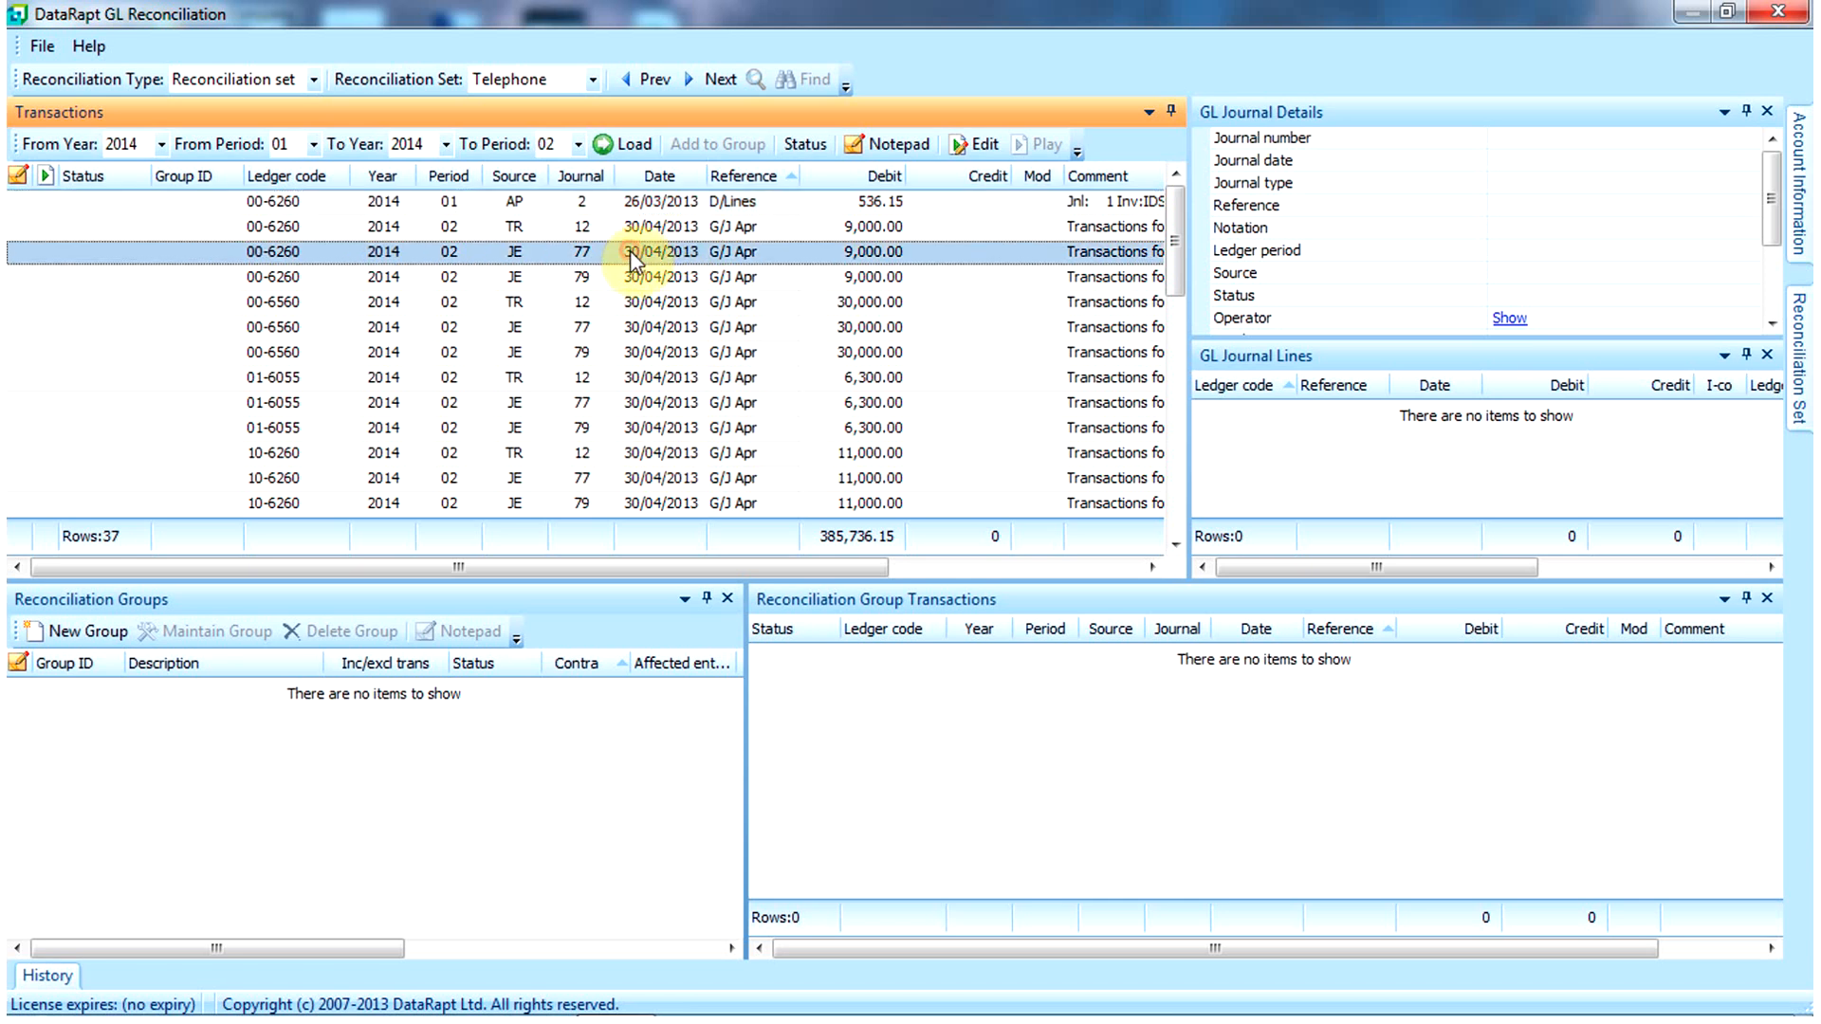
pyautogui.rightClick(615, 249)
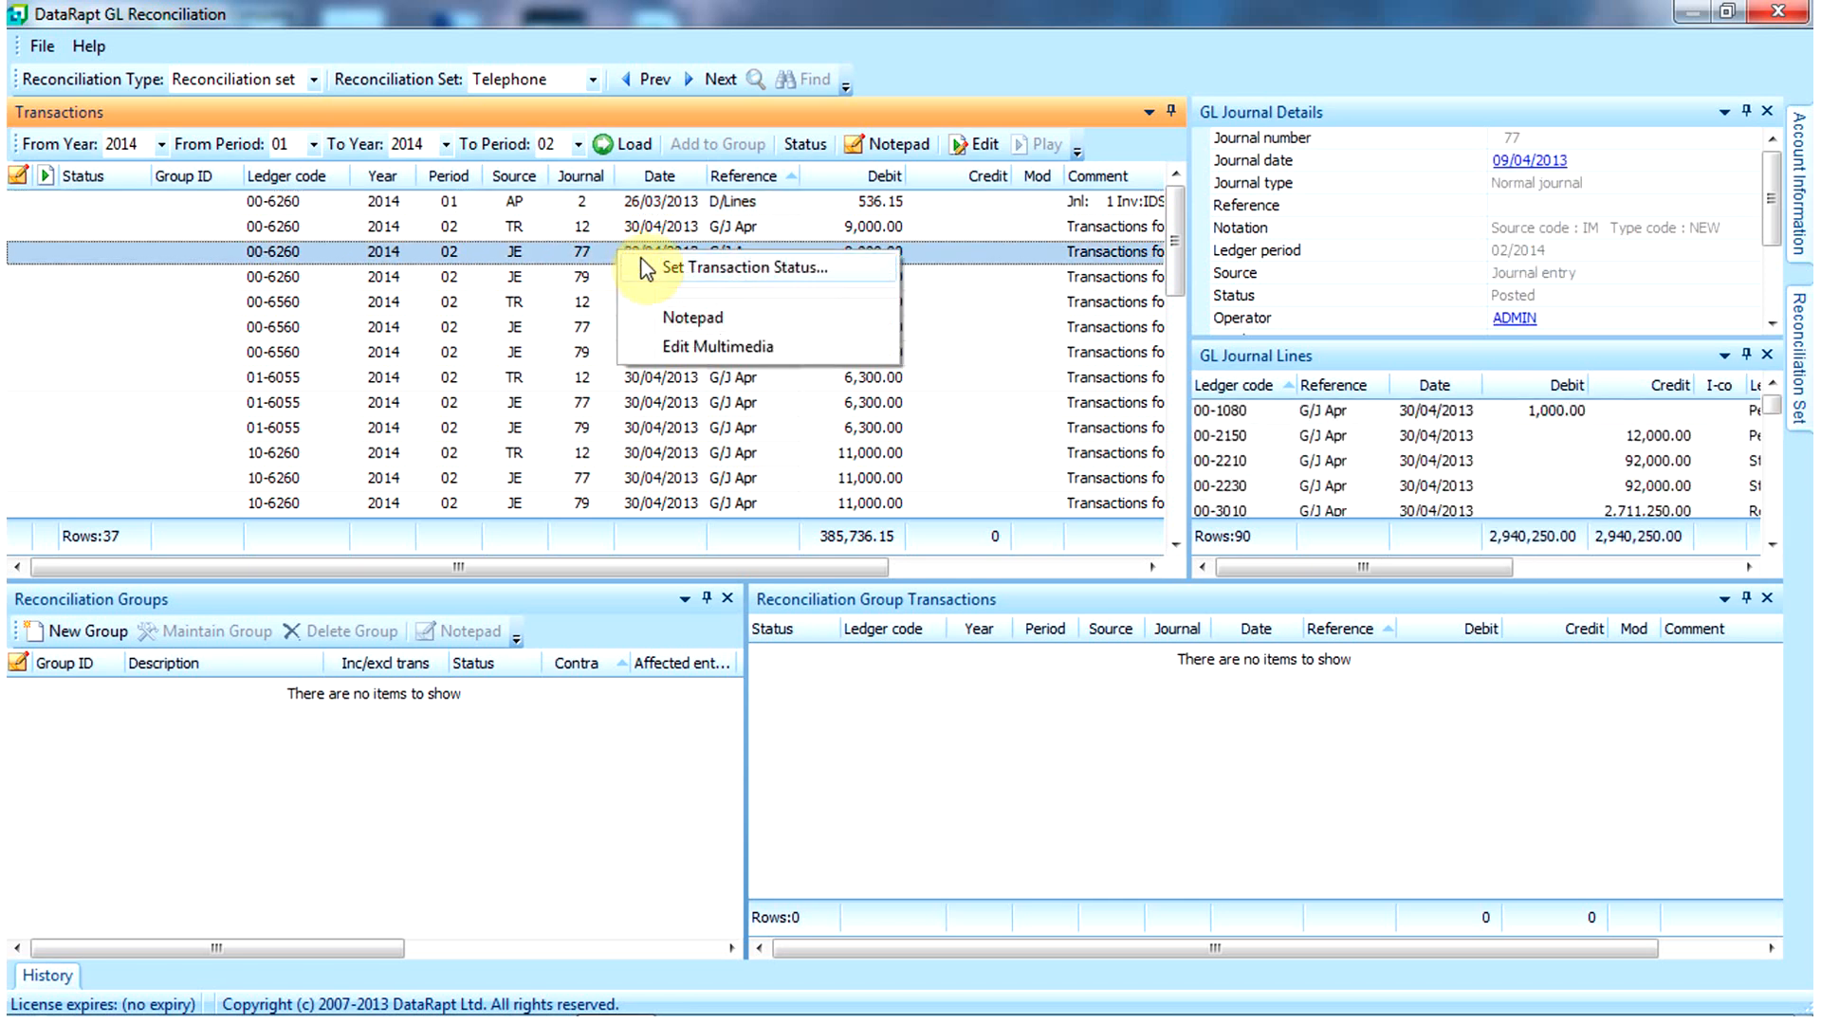
pyautogui.click(679, 269)
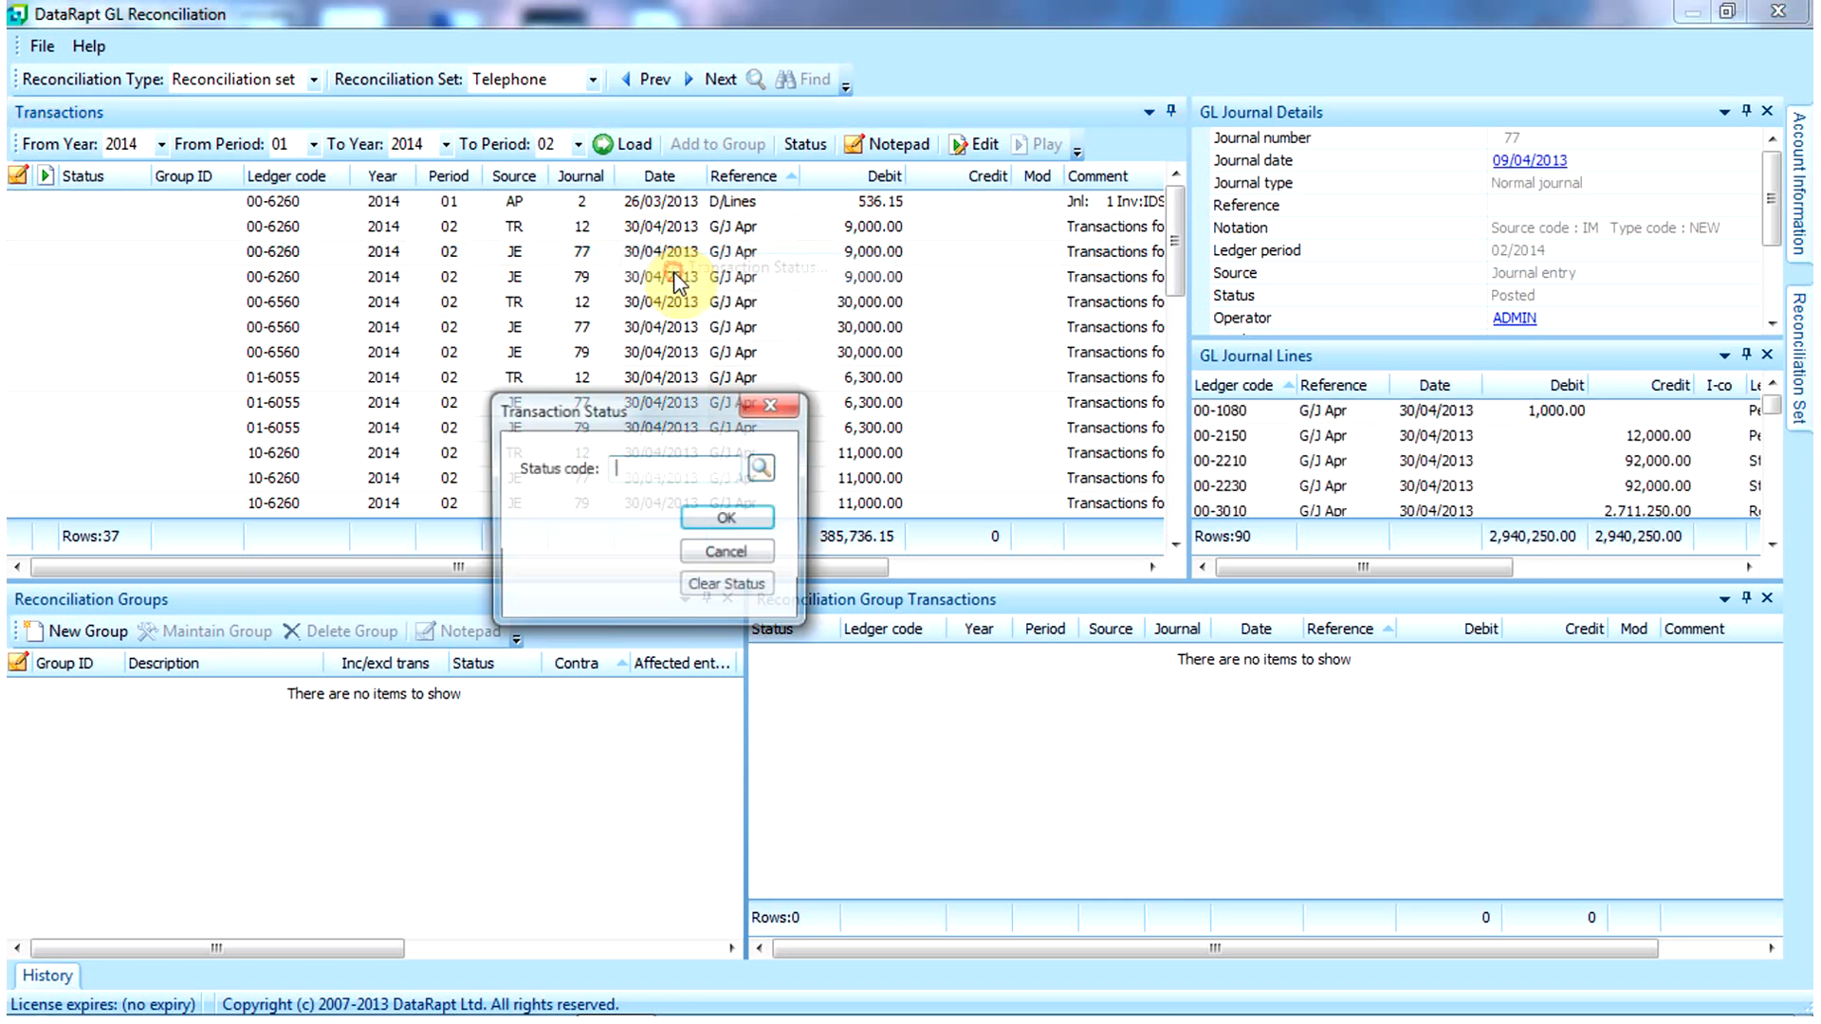
pyautogui.click(764, 469)
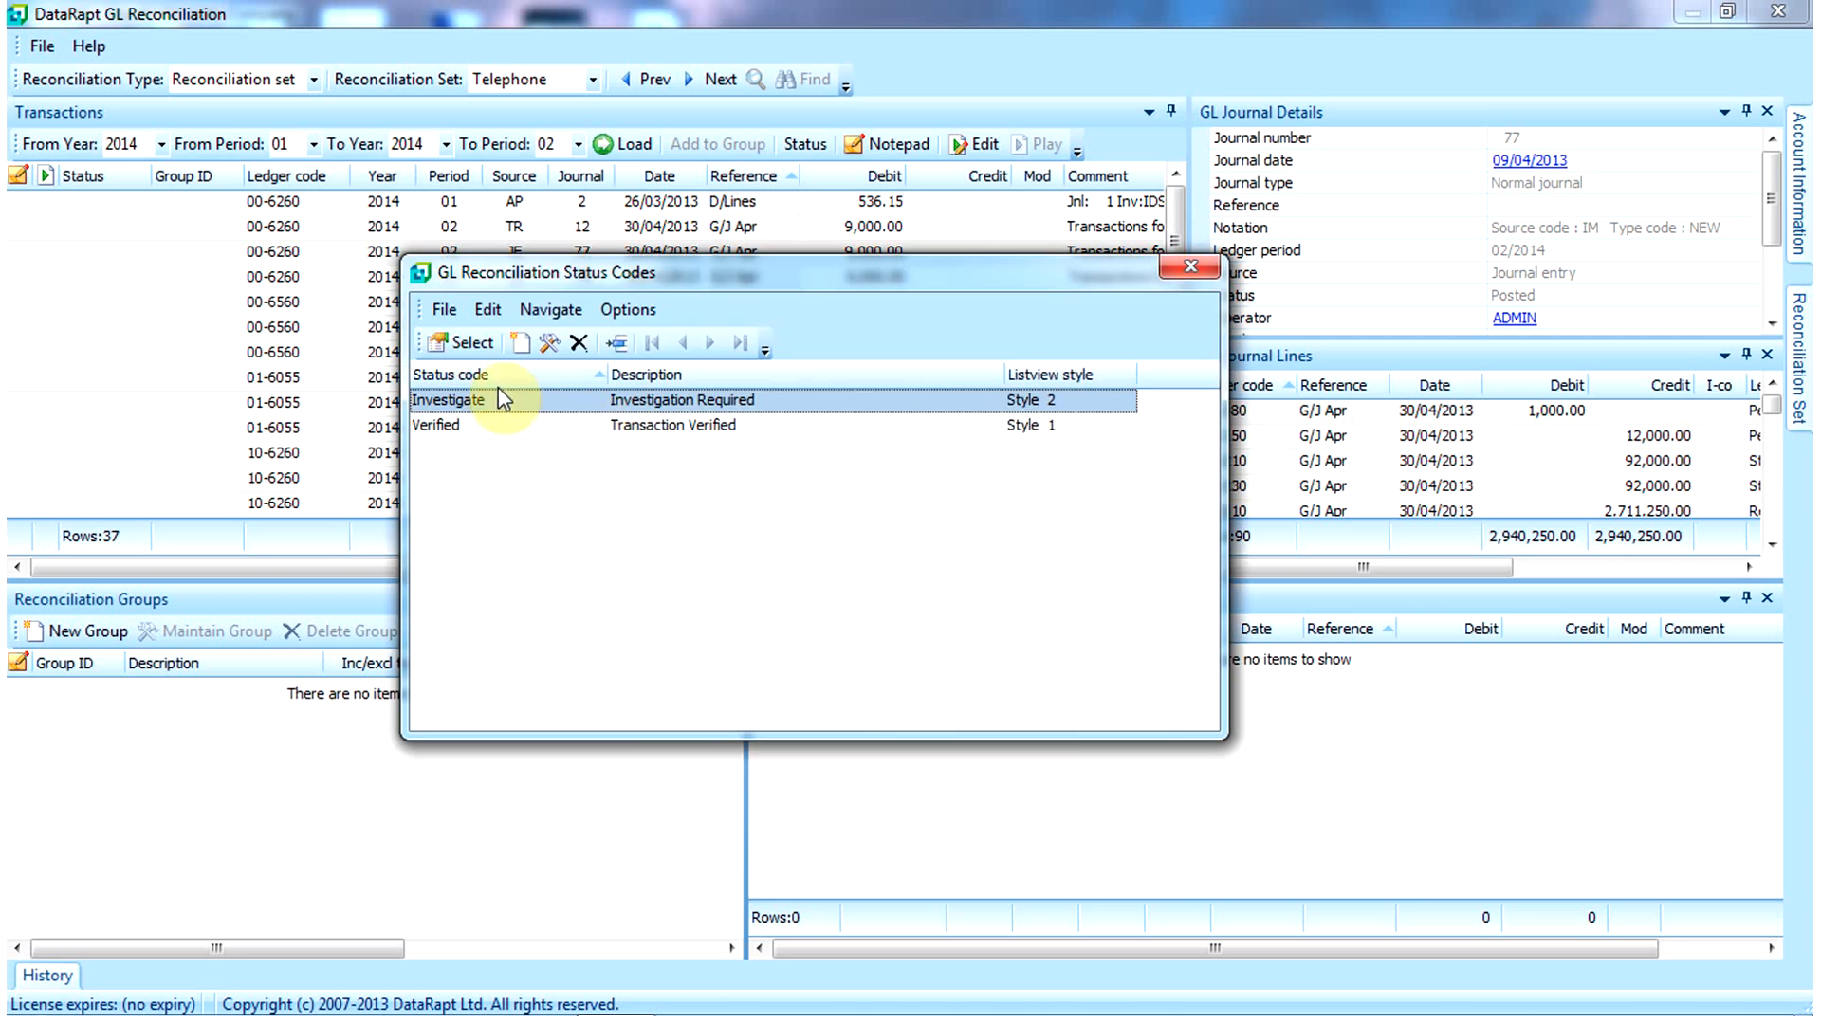
pyautogui.click(459, 342)
pyautogui.click(750, 507)
# Step: Set the 00-6260 journal 79 transaction's status to Investigate as well
pyautogui.click(725, 276)
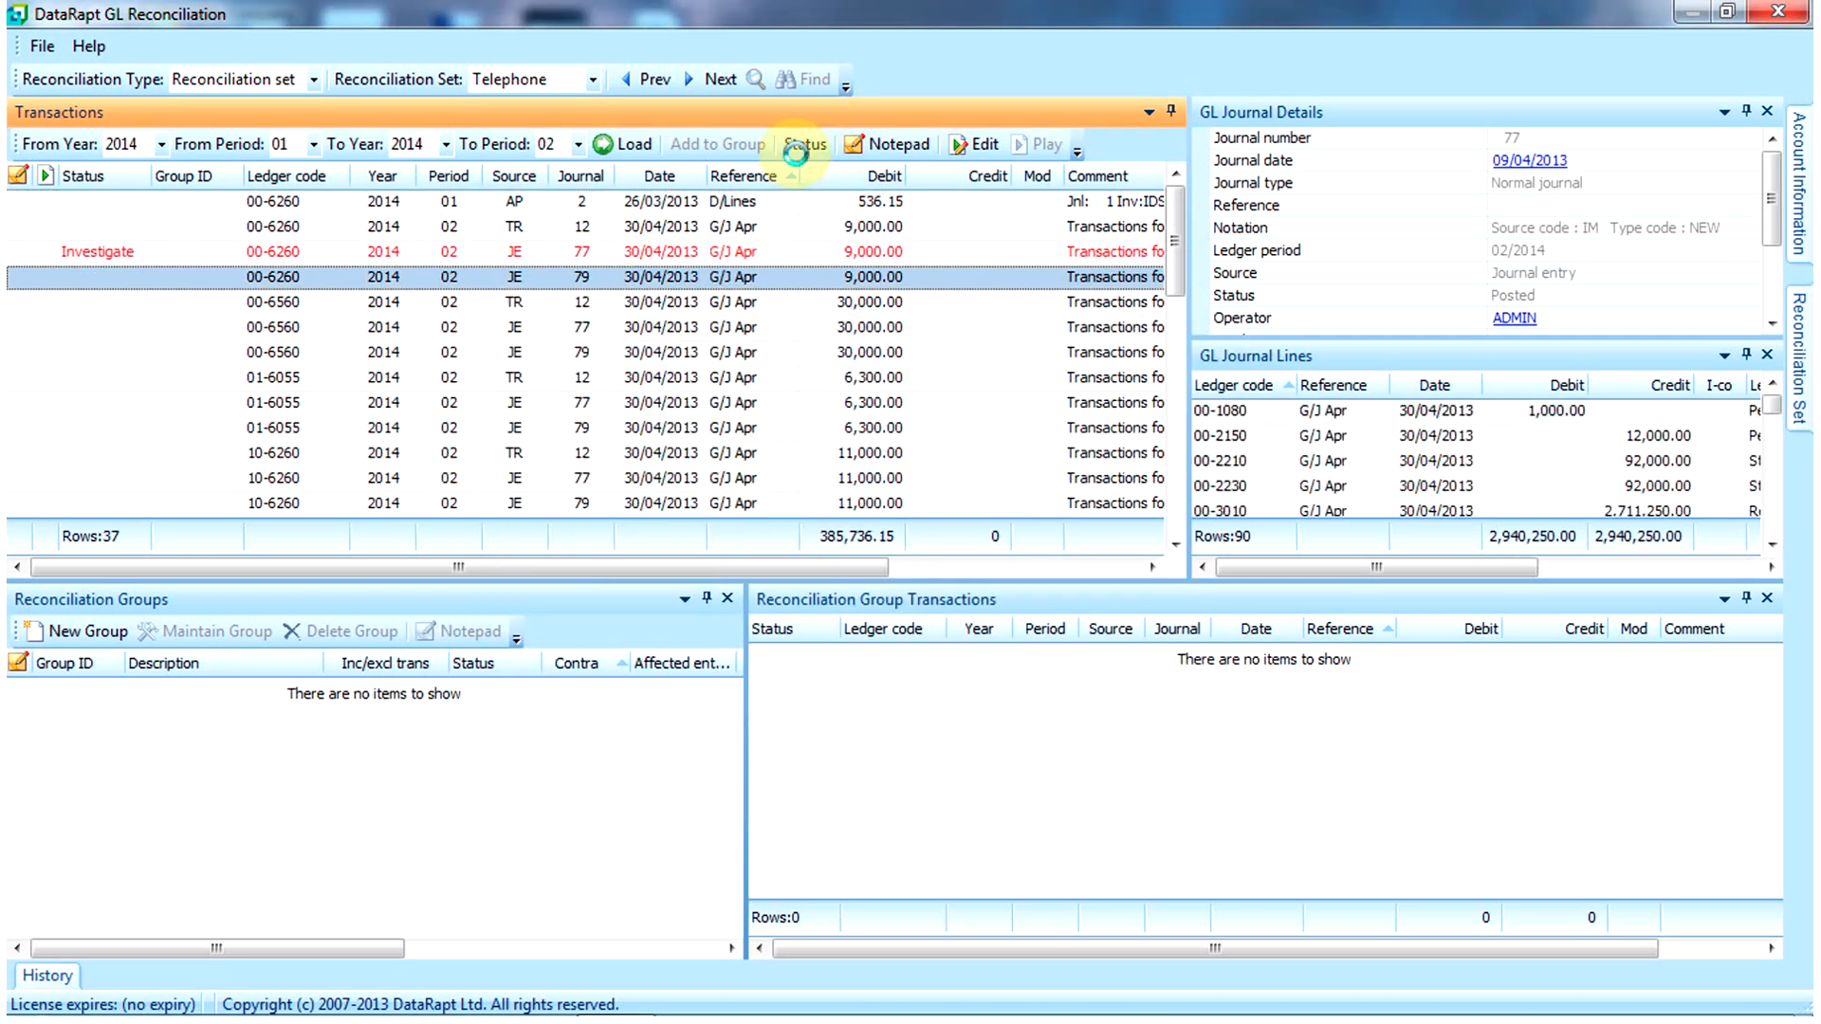
pyautogui.click(797, 151)
pyautogui.click(762, 469)
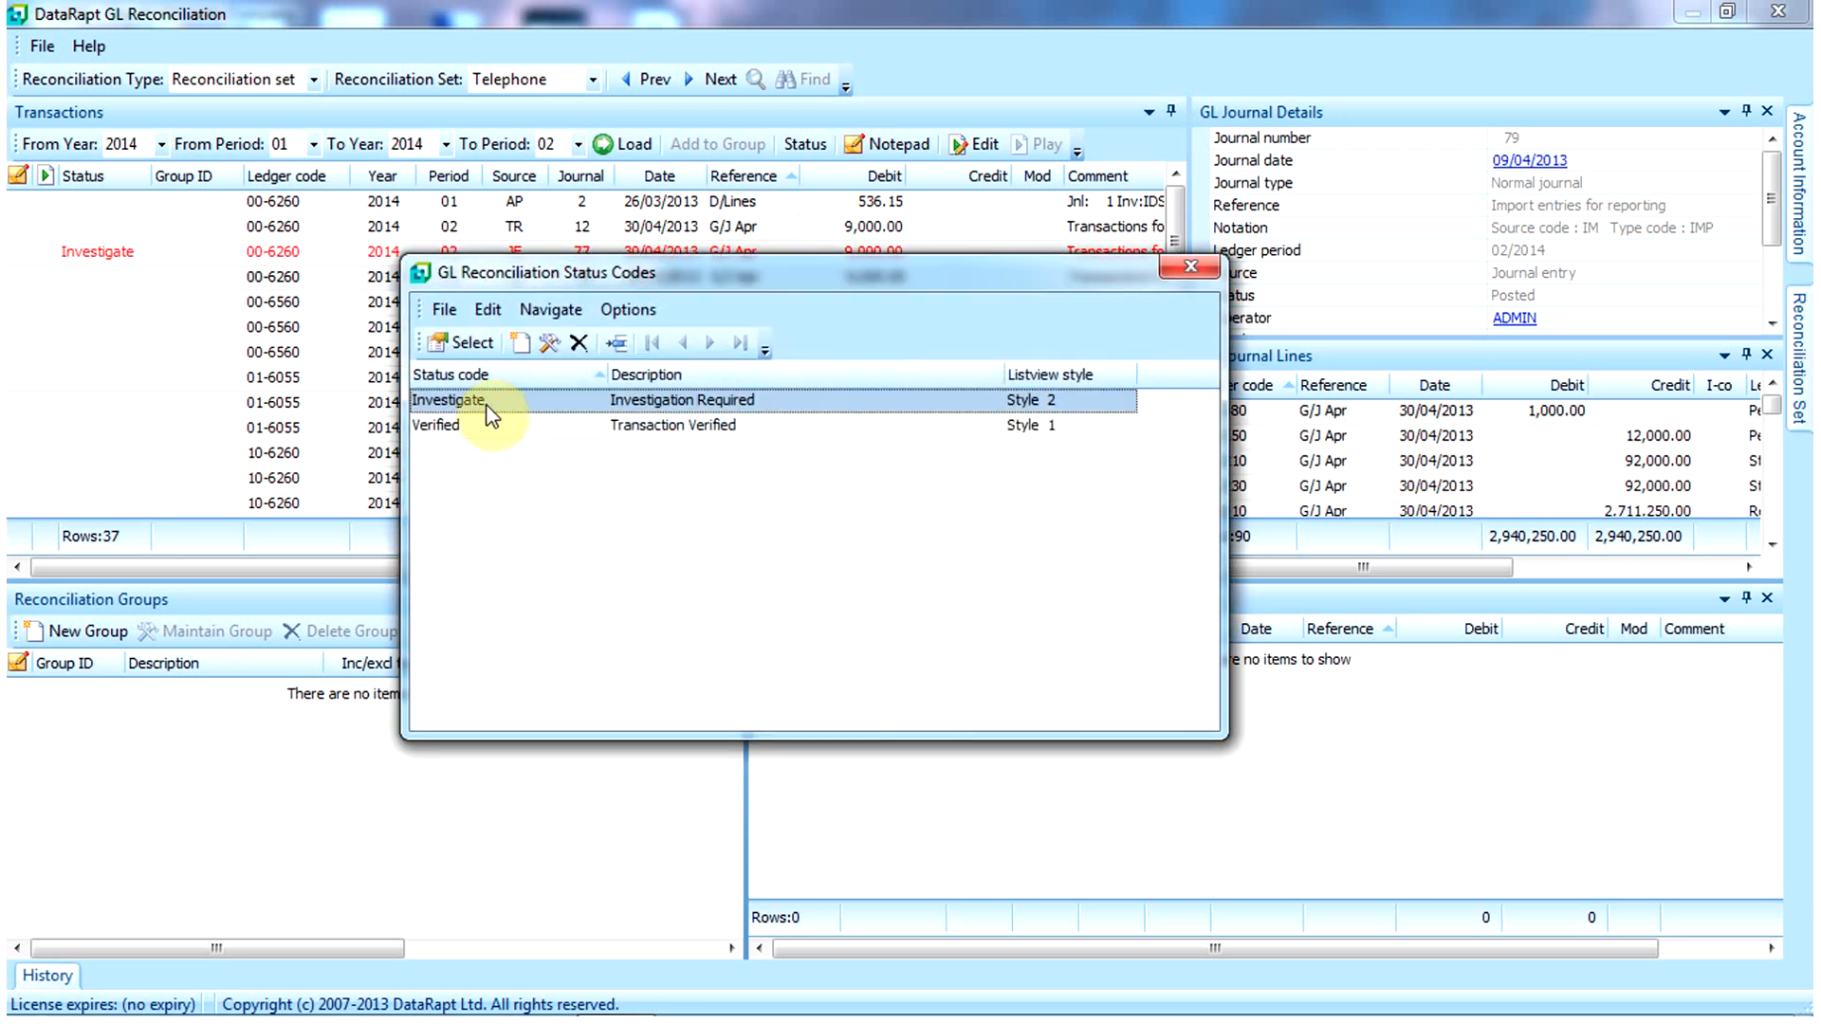
pyautogui.click(460, 342)
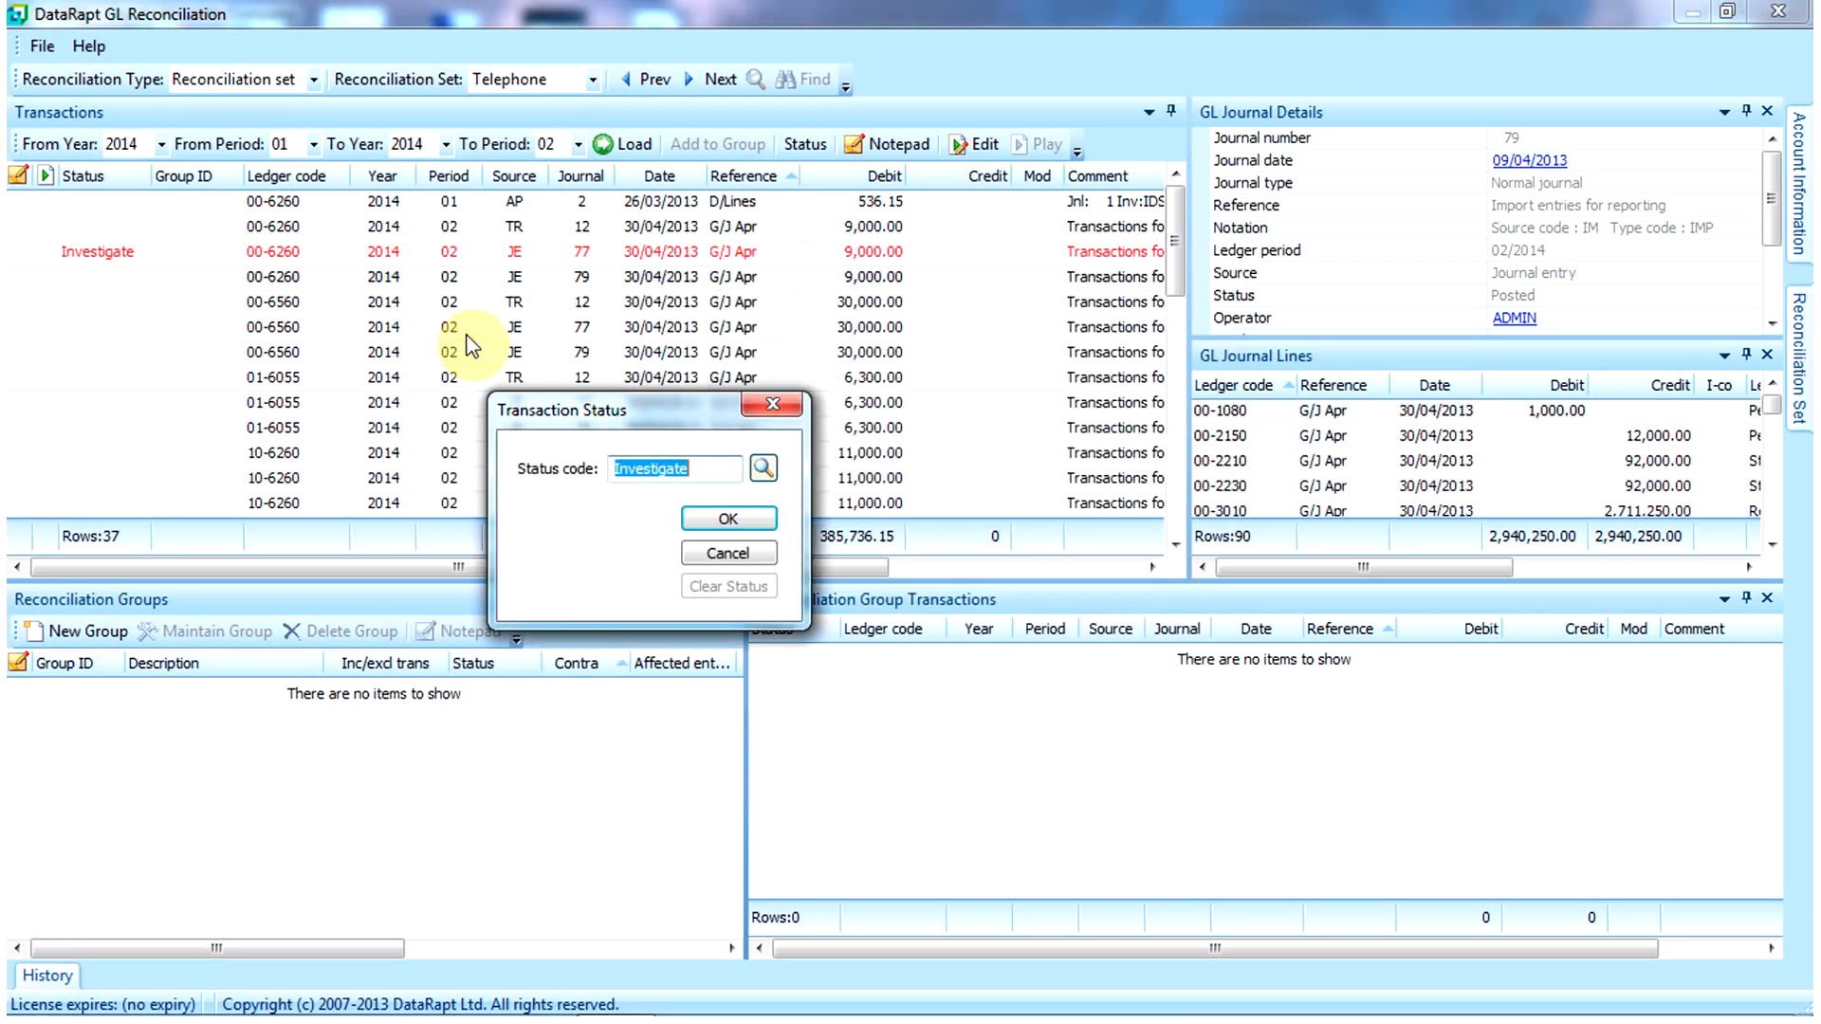
pyautogui.click(725, 517)
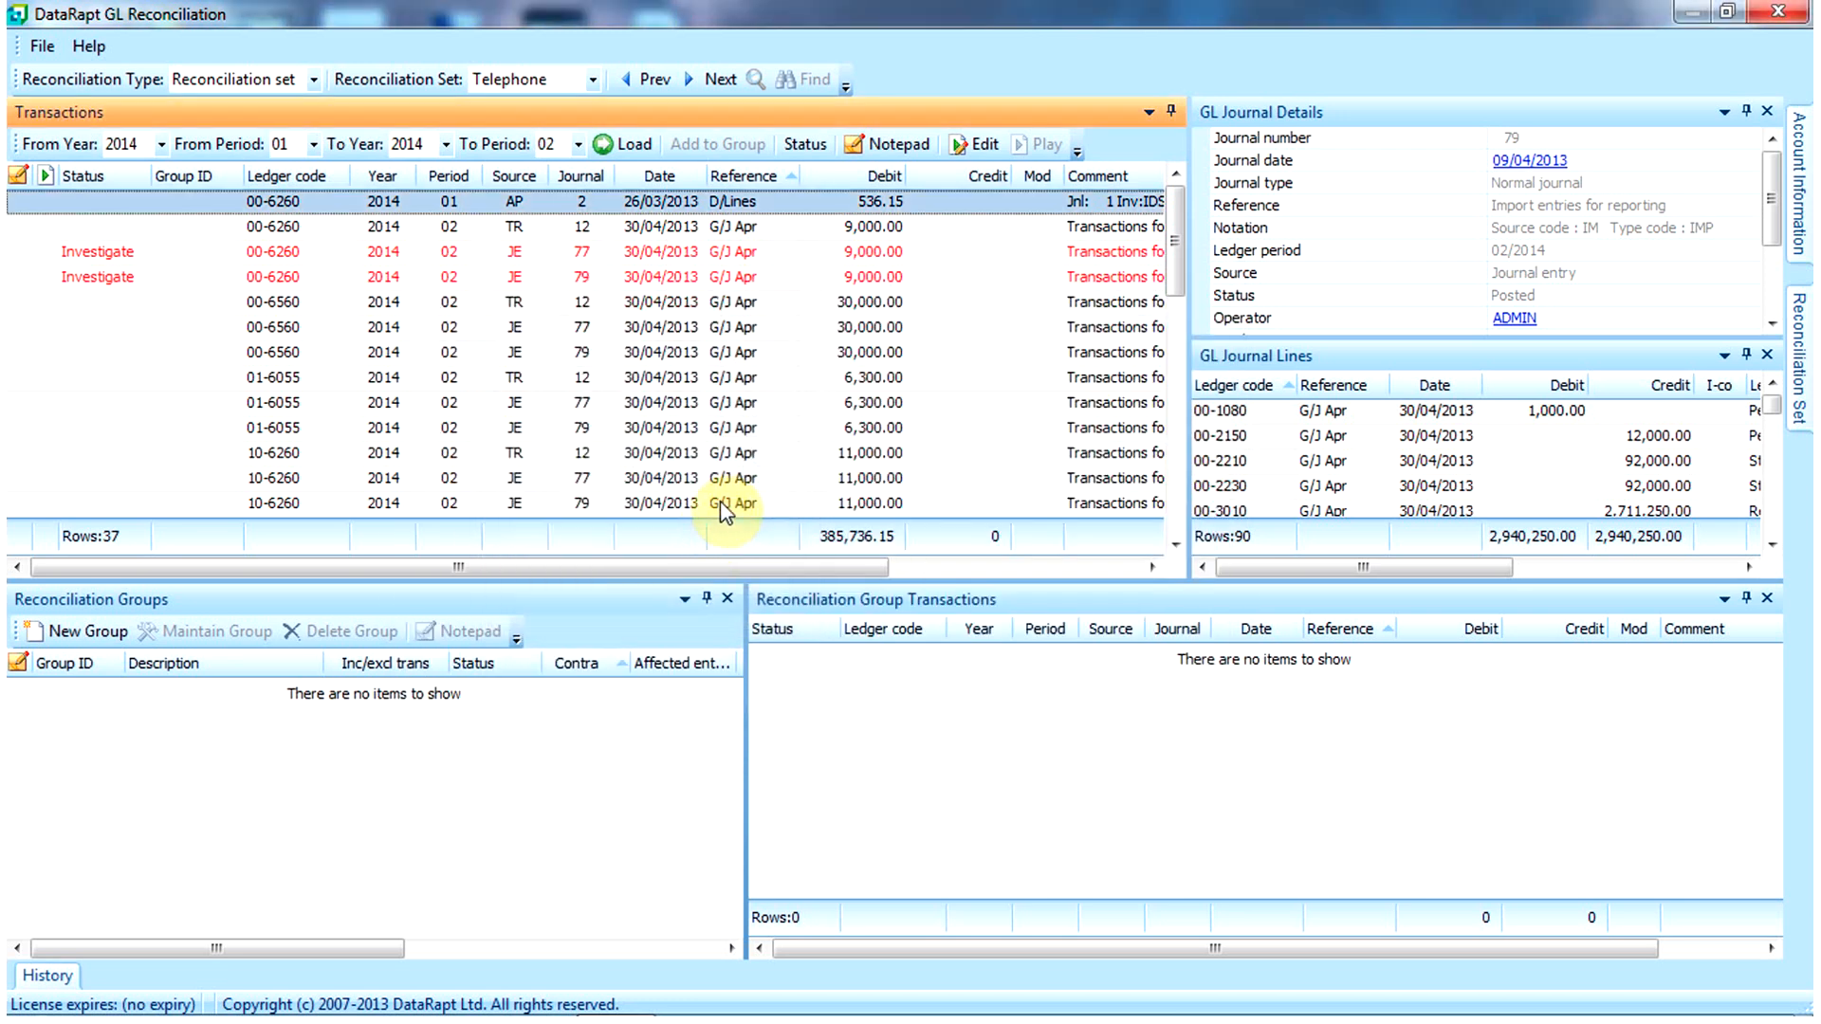
pyautogui.click(696, 311)
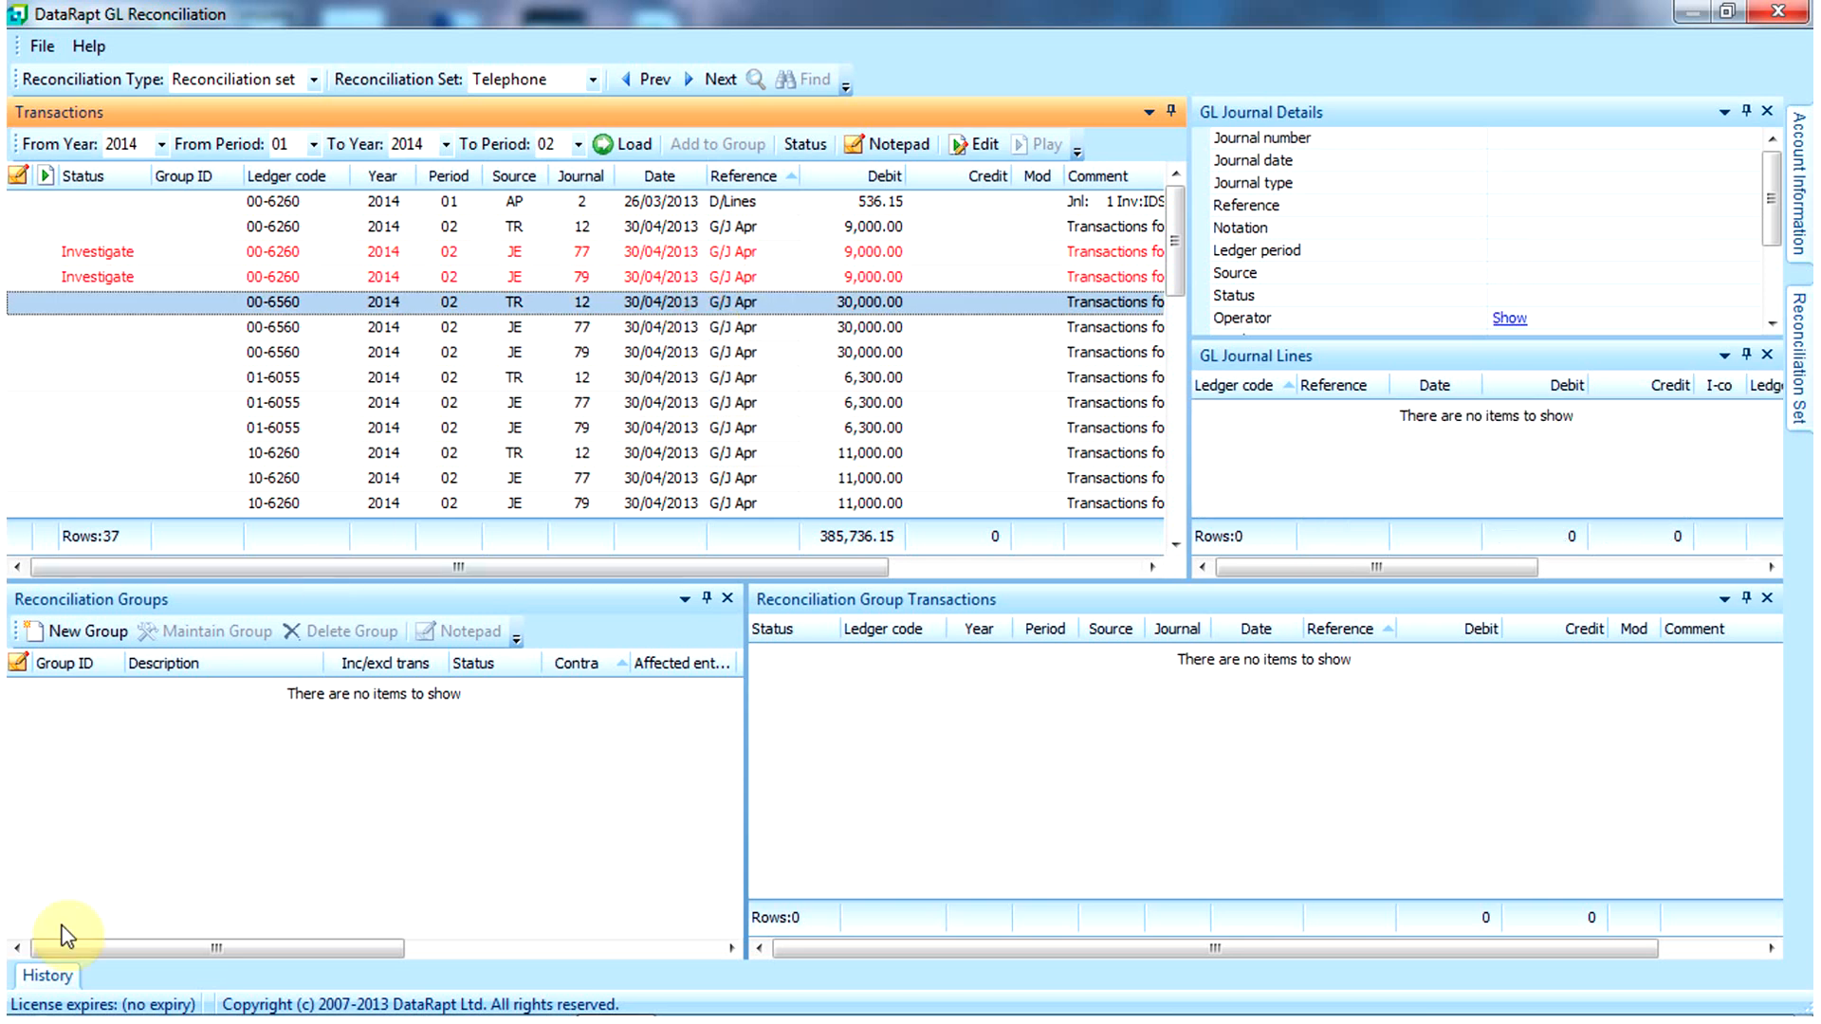
# Step: Show the Telephone set's period history and expand 2014/01 by ledger code
pyautogui.click(47, 979)
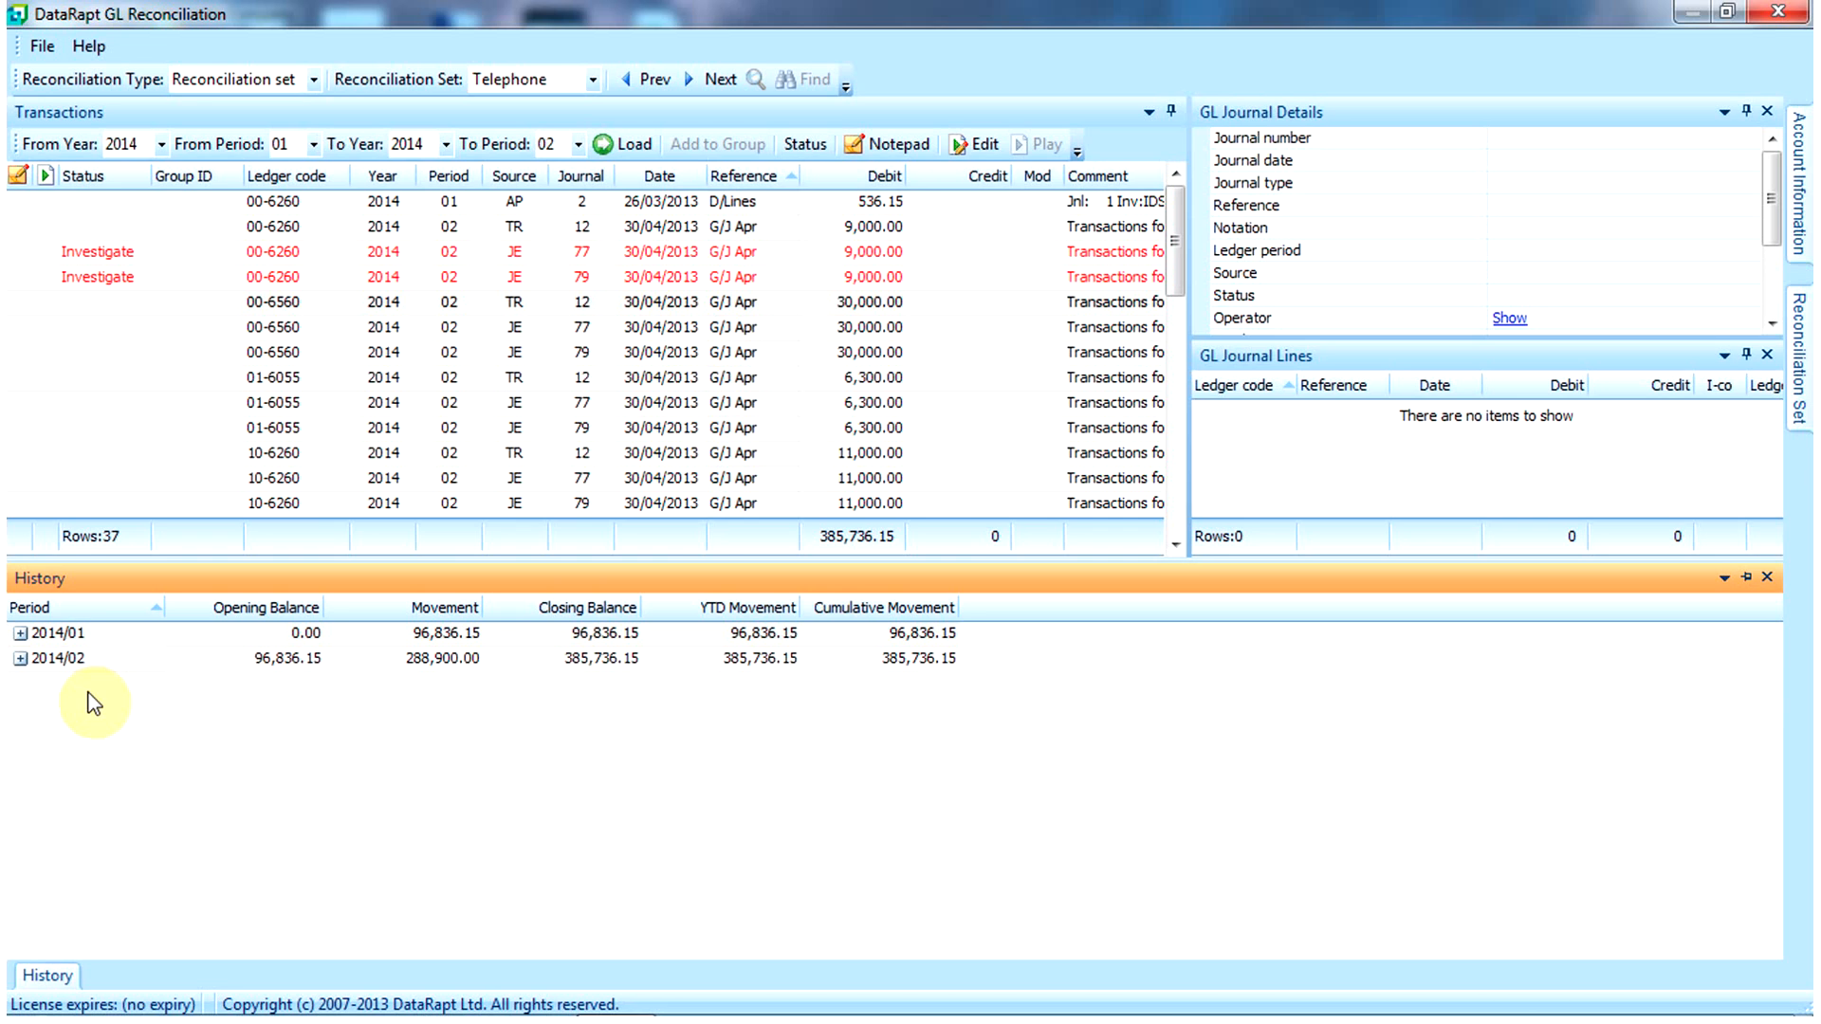
pyautogui.click(20, 632)
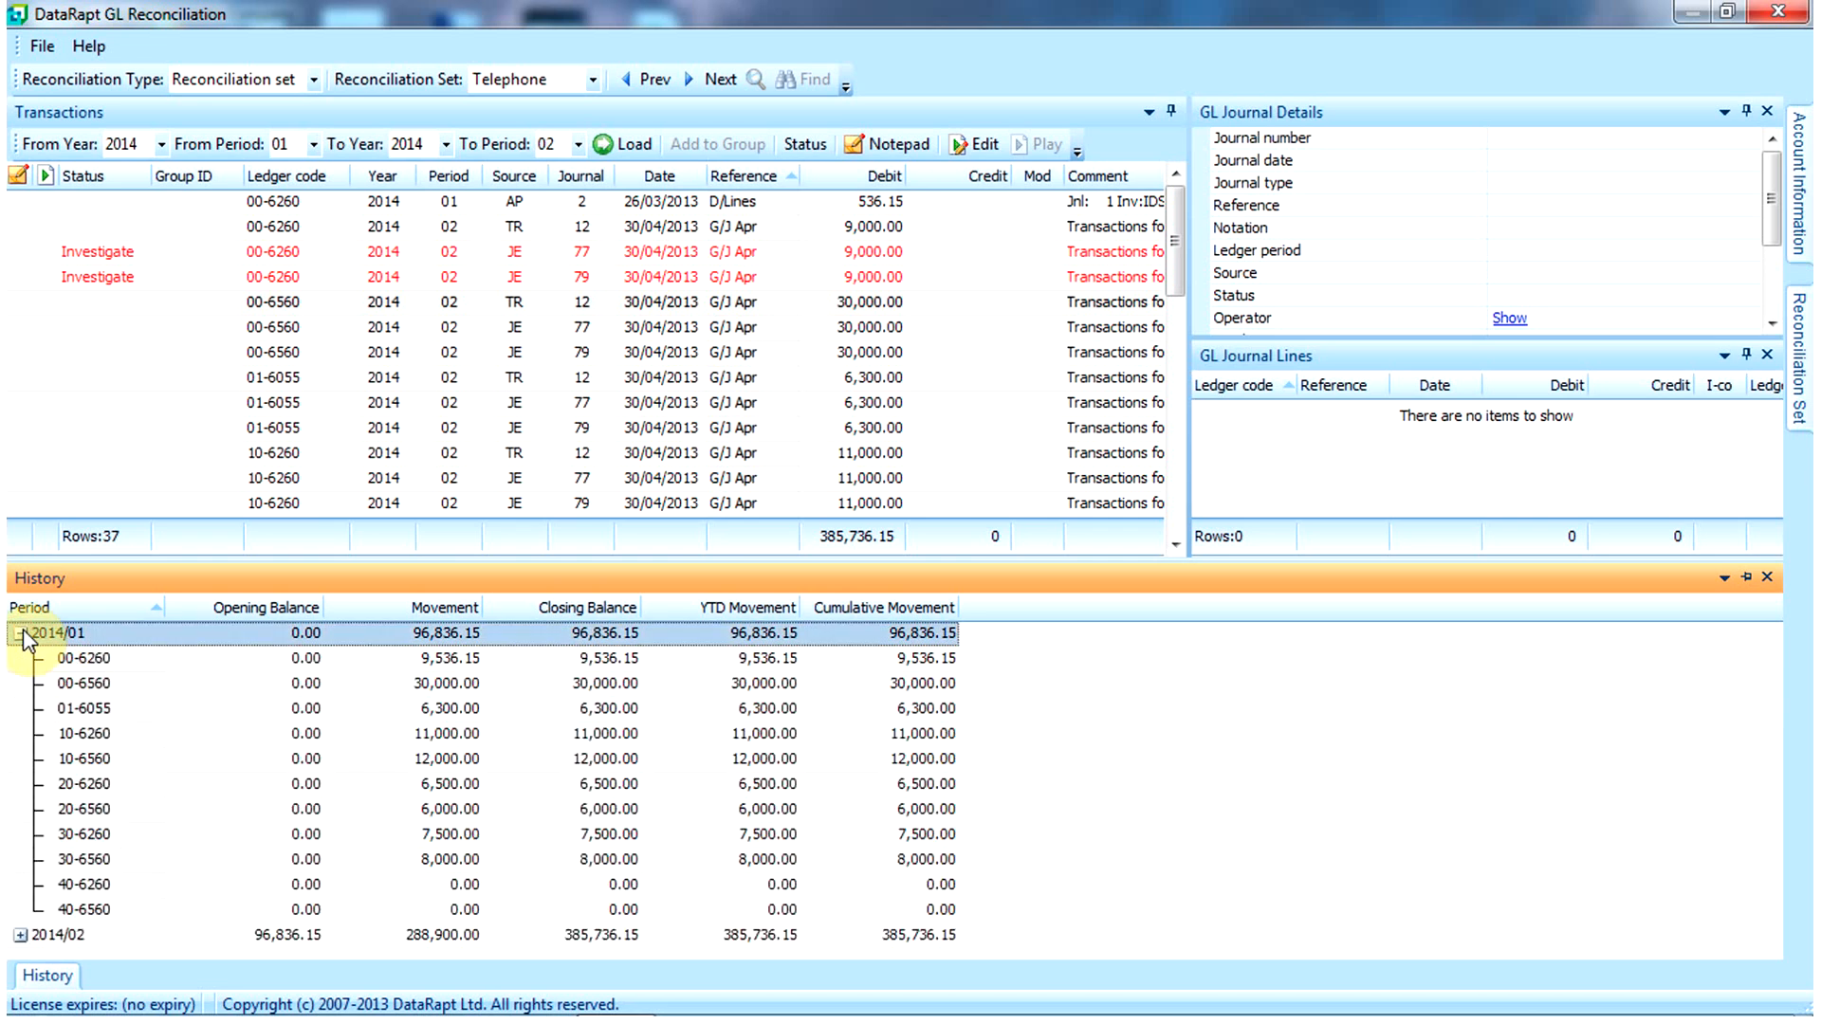